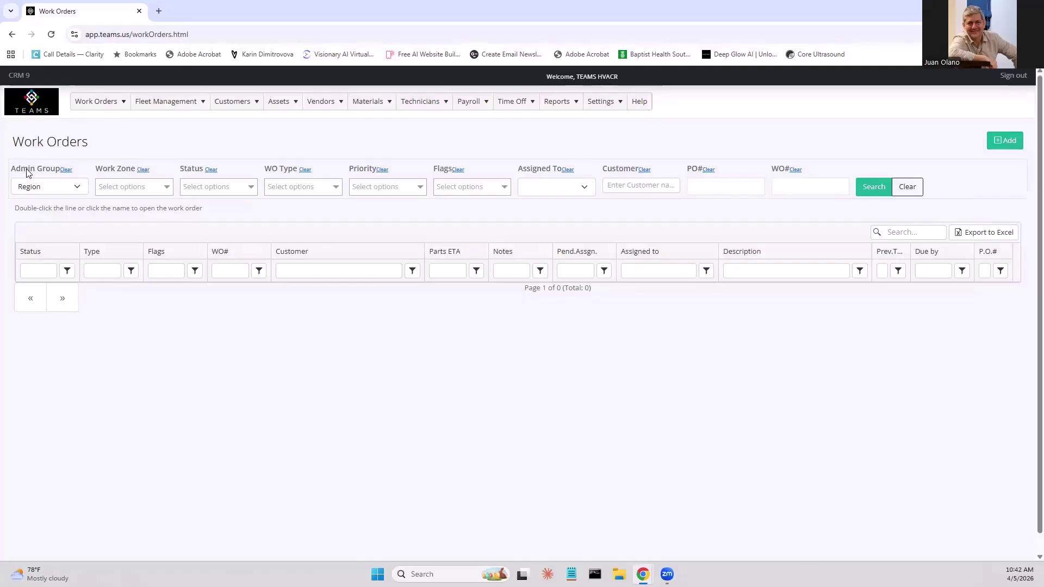
Step: Filter the work orders by admin group CRMWI, work zone TRAINING, status Open and WO type TRAINING
left_click(77, 187)
left_click(201, 189)
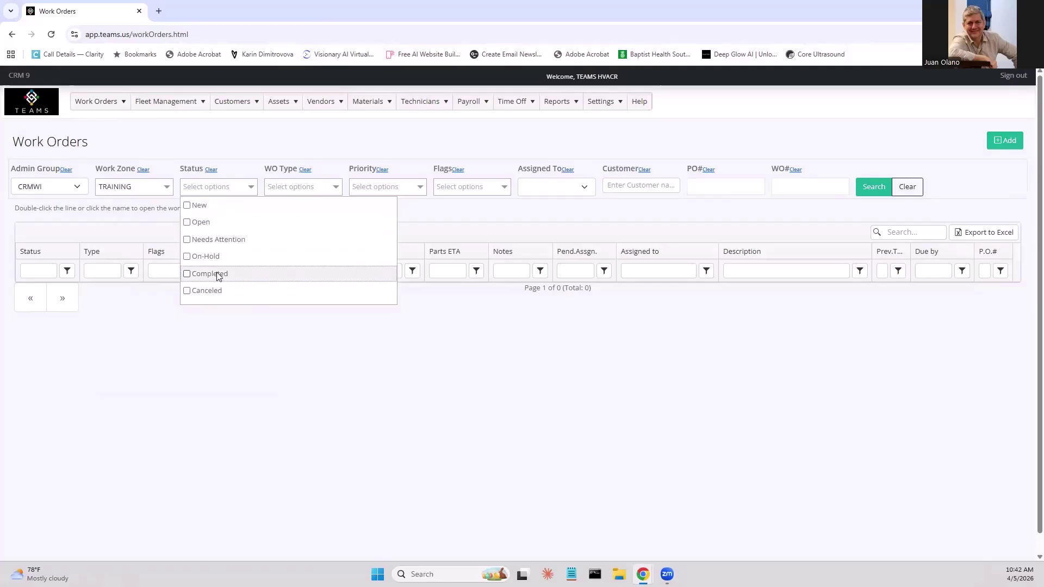
left_click(202, 222)
left_click(282, 188)
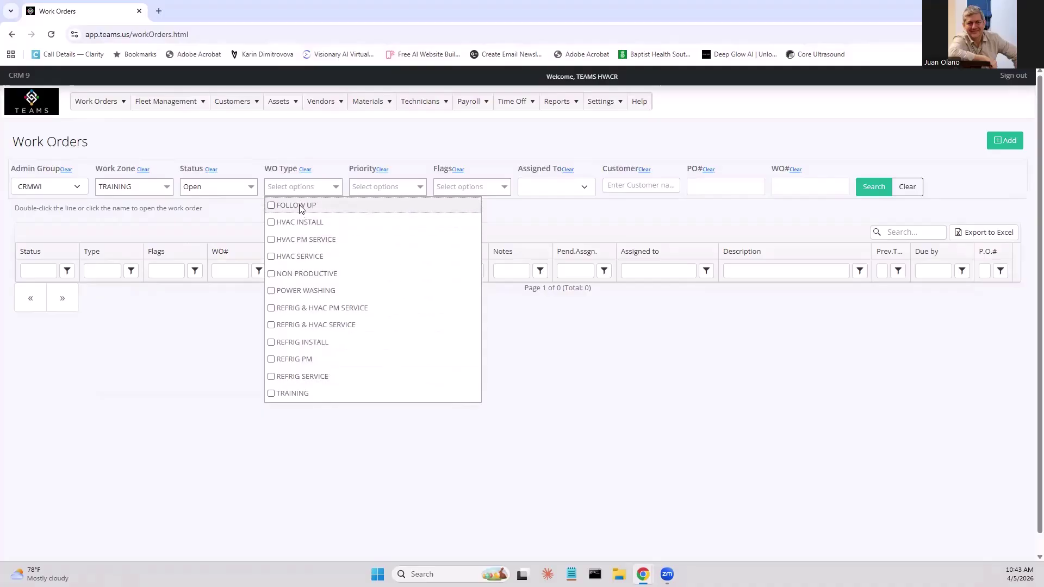
left_click(292, 393)
left_click(378, 187)
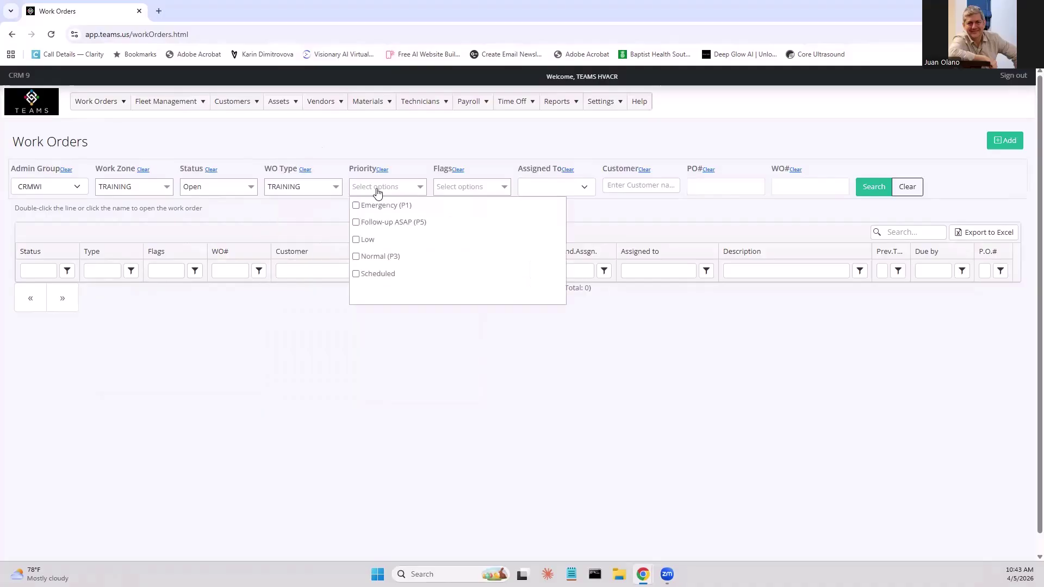
left_click(460, 189)
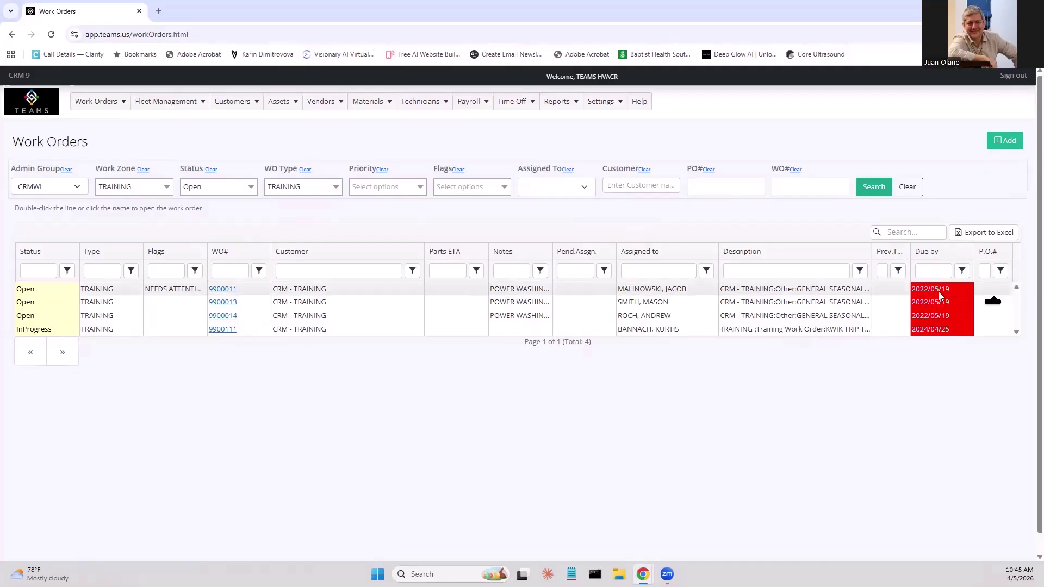
Step: Open the first work order in the results and review its basic information, dates, assignment, tasks and notes
left_click(227, 293)
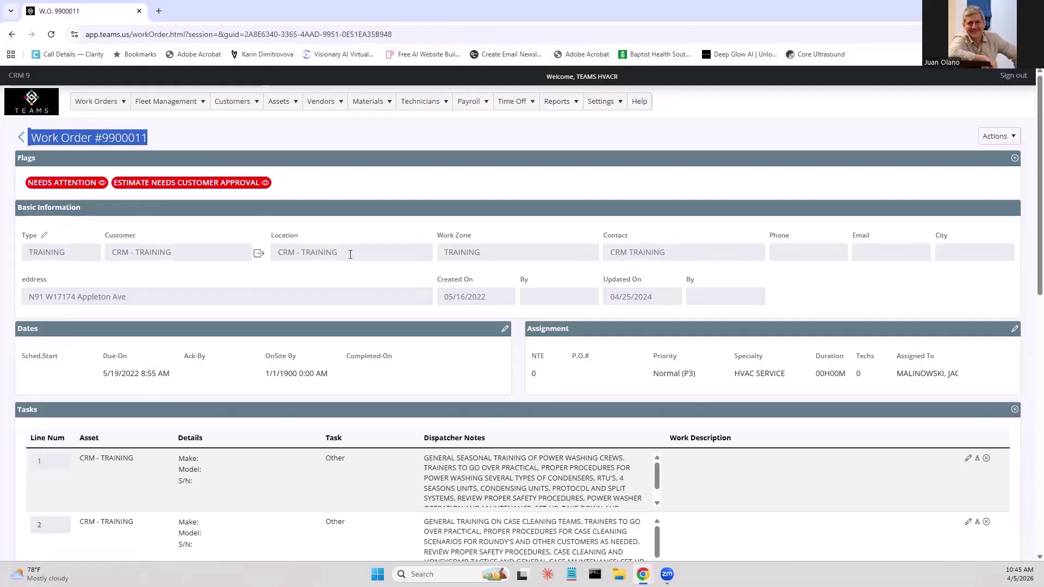
scroll(427, 286, "down", 2)
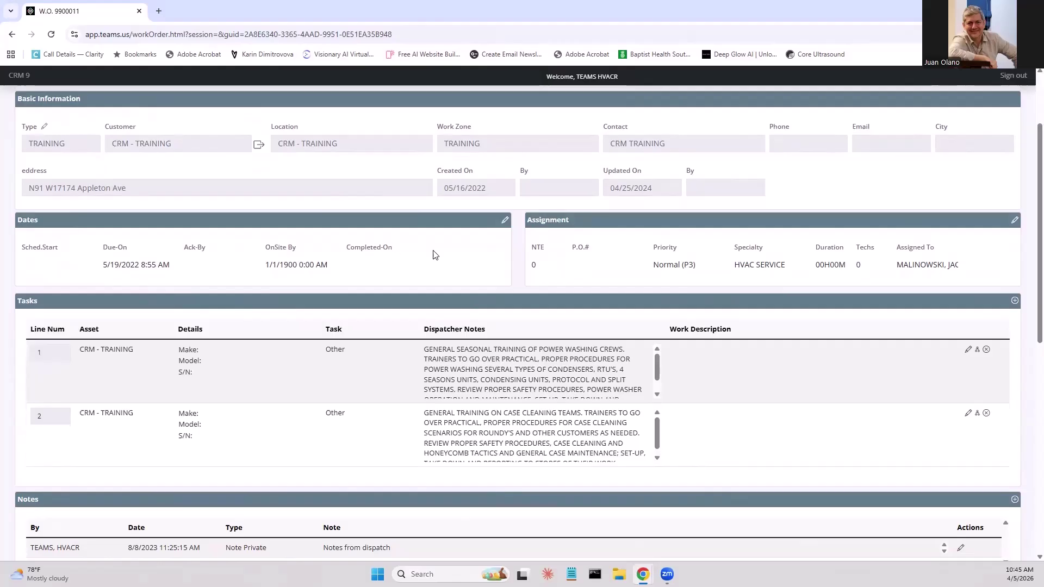
scroll(549, 239, "down", 2)
scroll(551, 220, "up", 1)
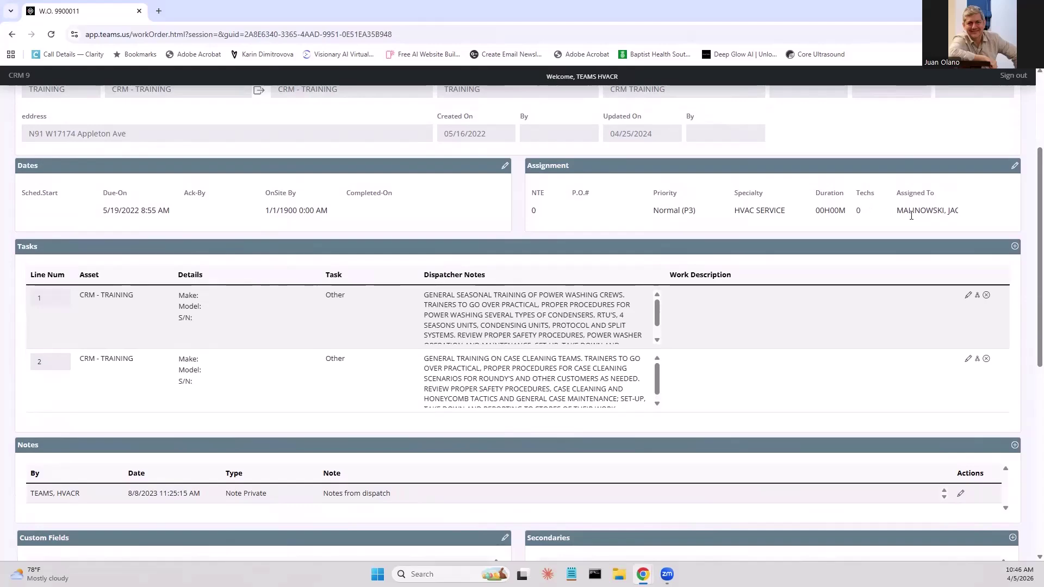
left_click_drag(898, 211, 945, 212)
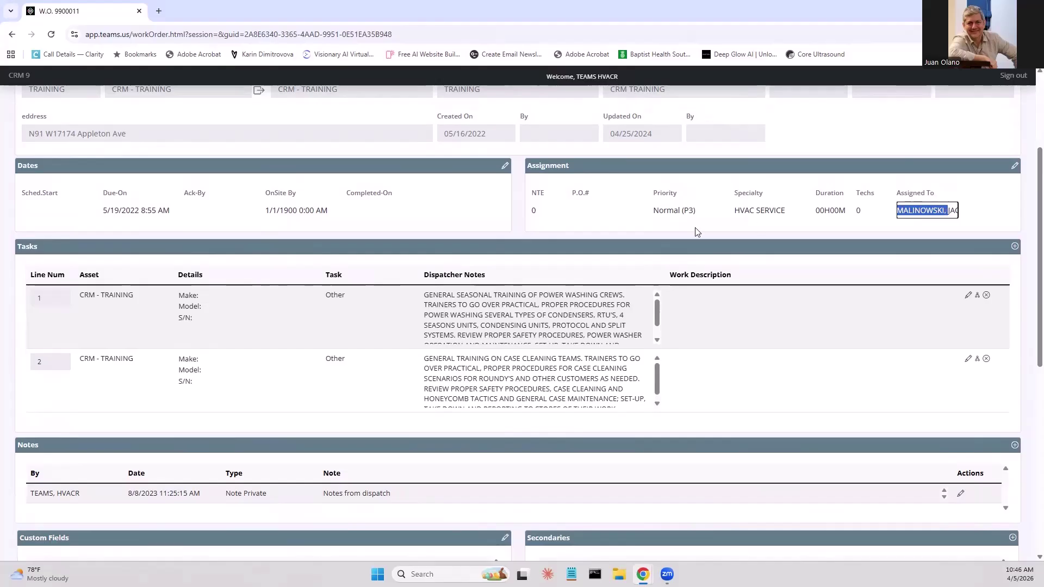
scroll(544, 239, "down", 1)
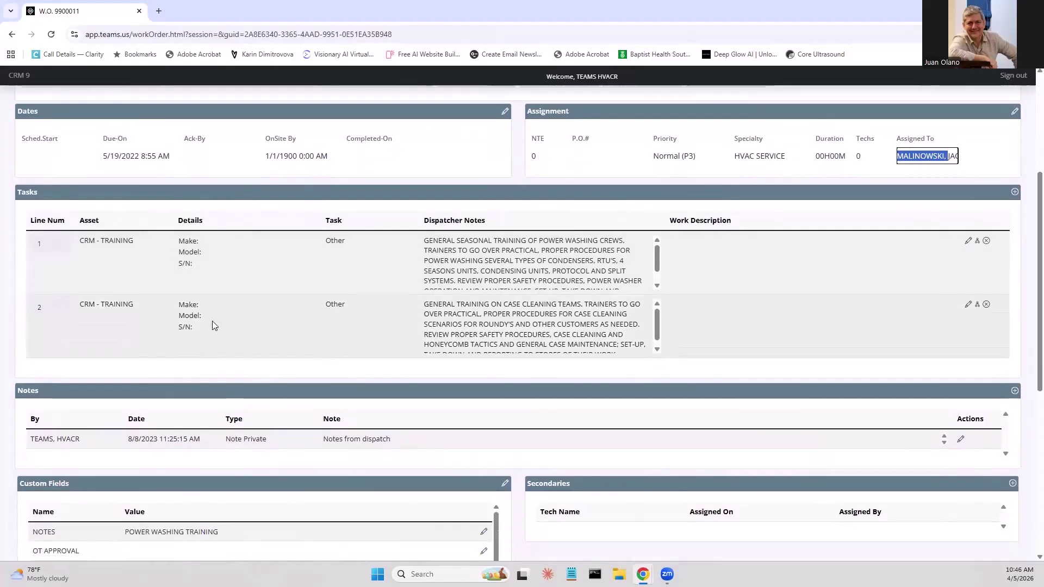
Step: Start a new task on the work order and browse the CRM - TRAINING asset tree, expanding the nested AIR HANDLER TEST
left_click(1014, 194)
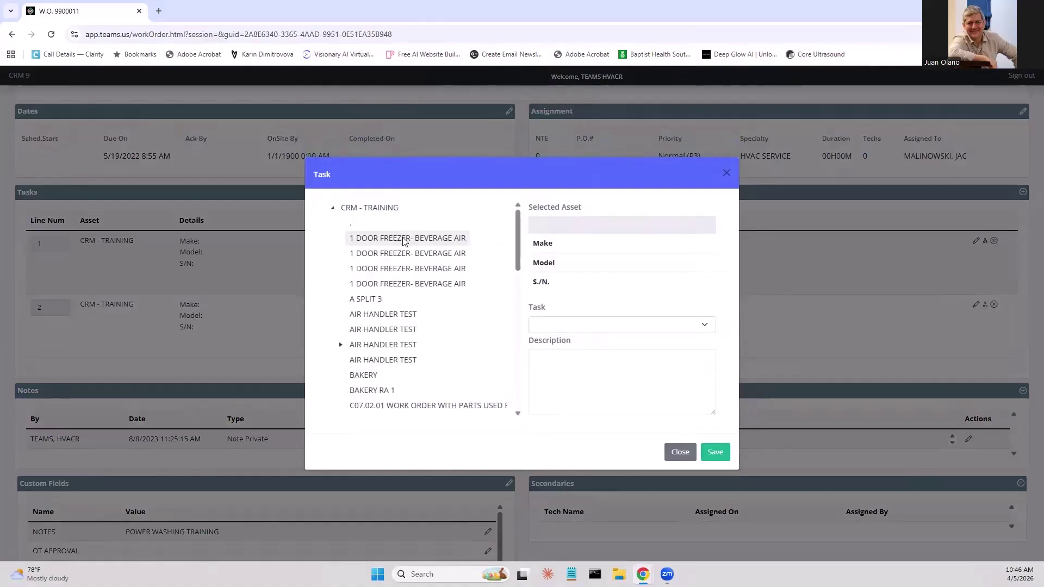
scroll(412, 313, "down", 1)
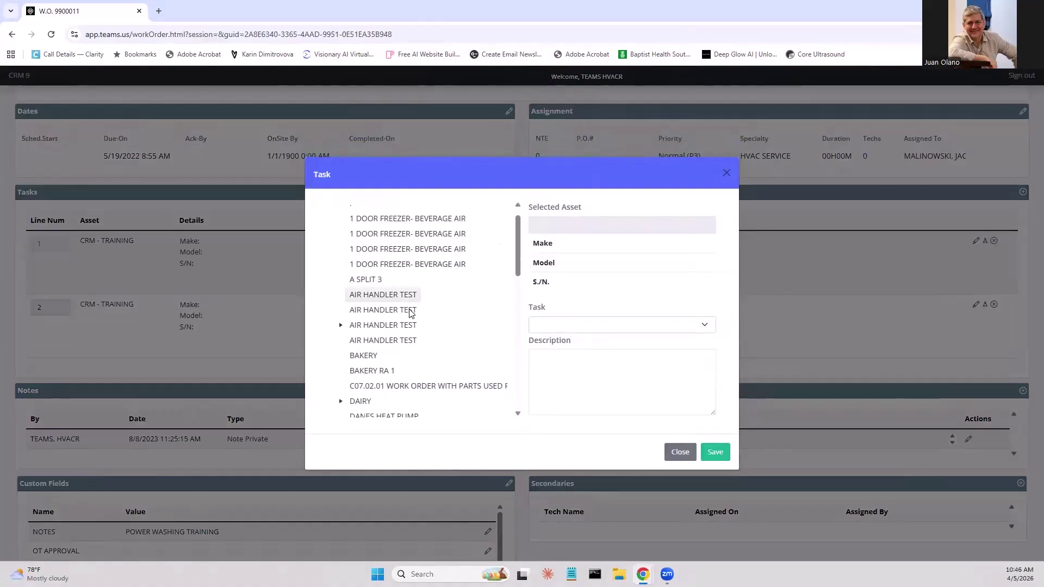
scroll(412, 314, "down", 6)
scroll(411, 313, "up", 7)
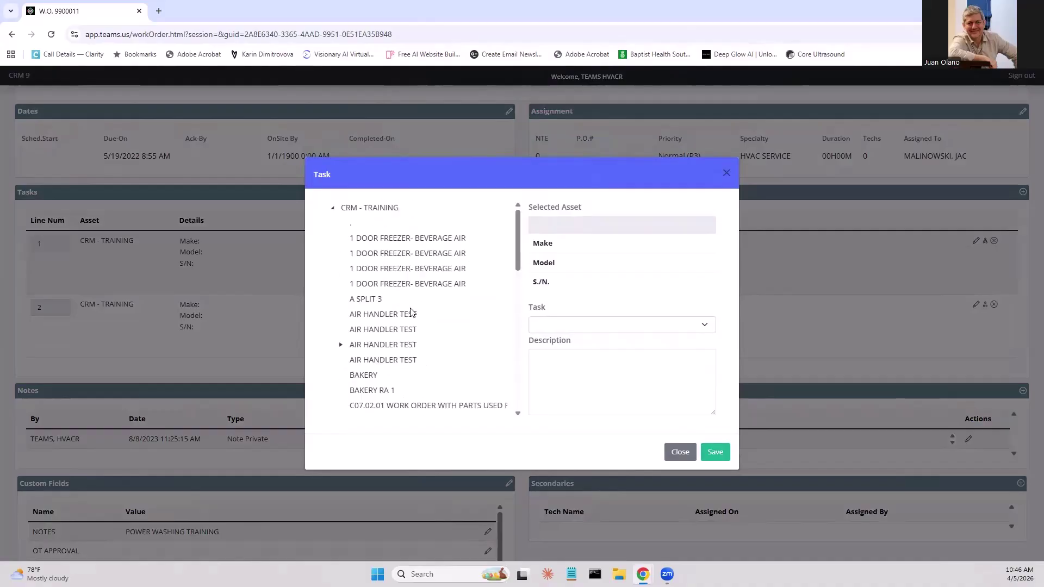
left_click(333, 210)
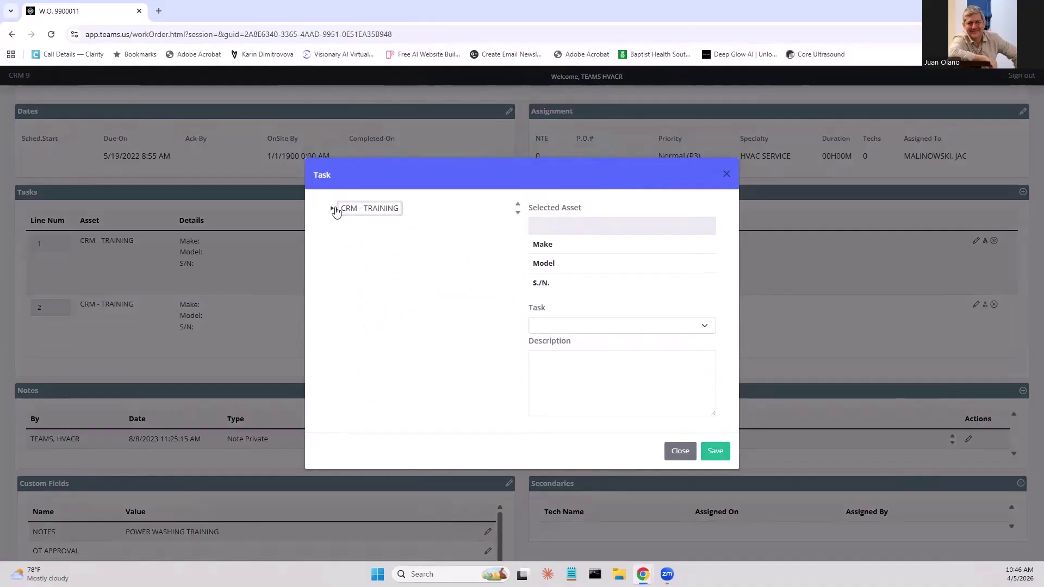
left_click(333, 209)
left_click(342, 345)
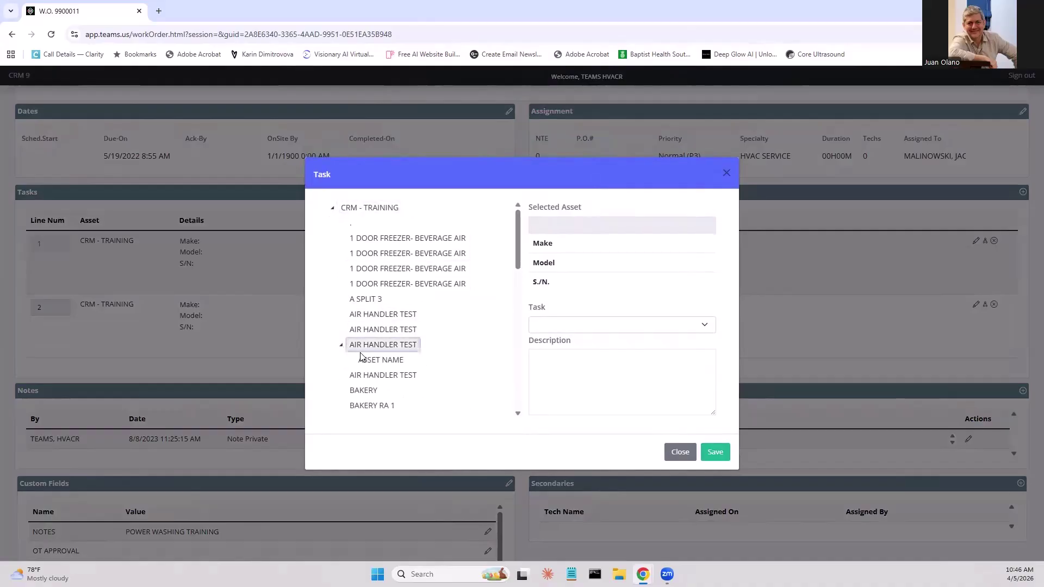
Step: Select the fourth 1 DOOR FREEZER- BEVERAGE AIR asset, set the task to Rack Full PM, and close the form without saving
left_click(395, 361)
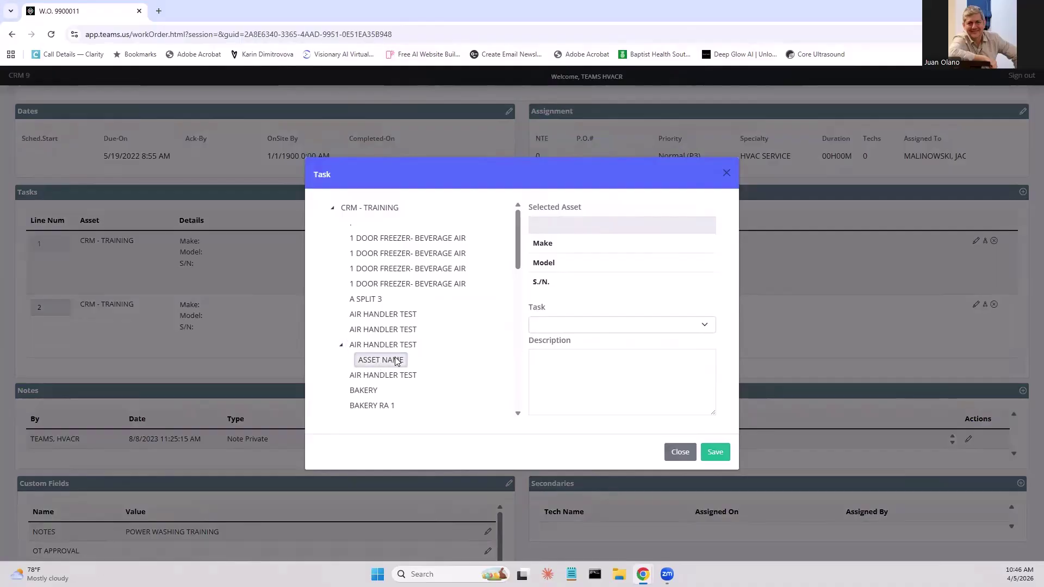
left_click(398, 330)
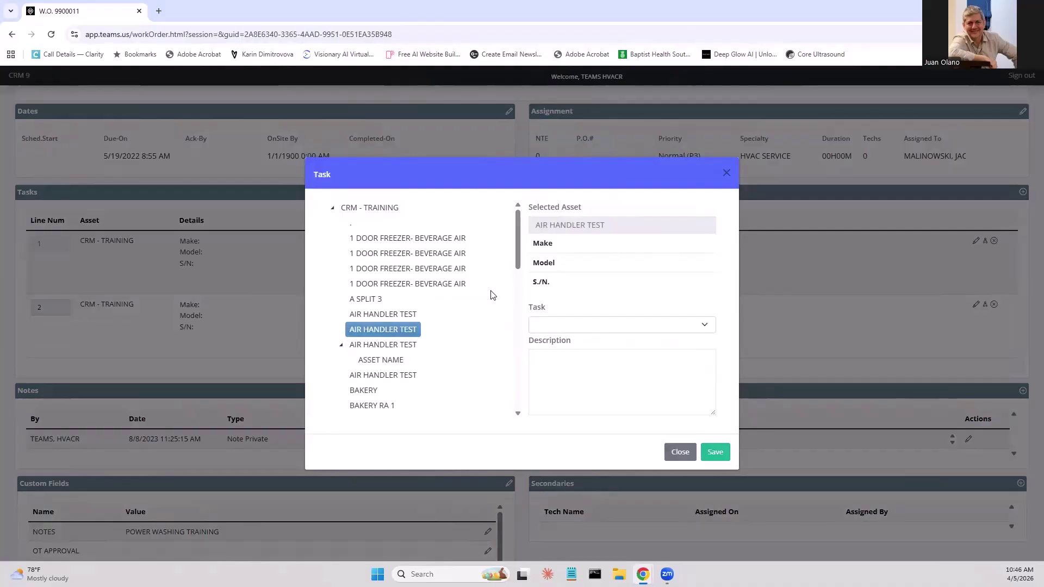
left_click(415, 284)
left_click(613, 325)
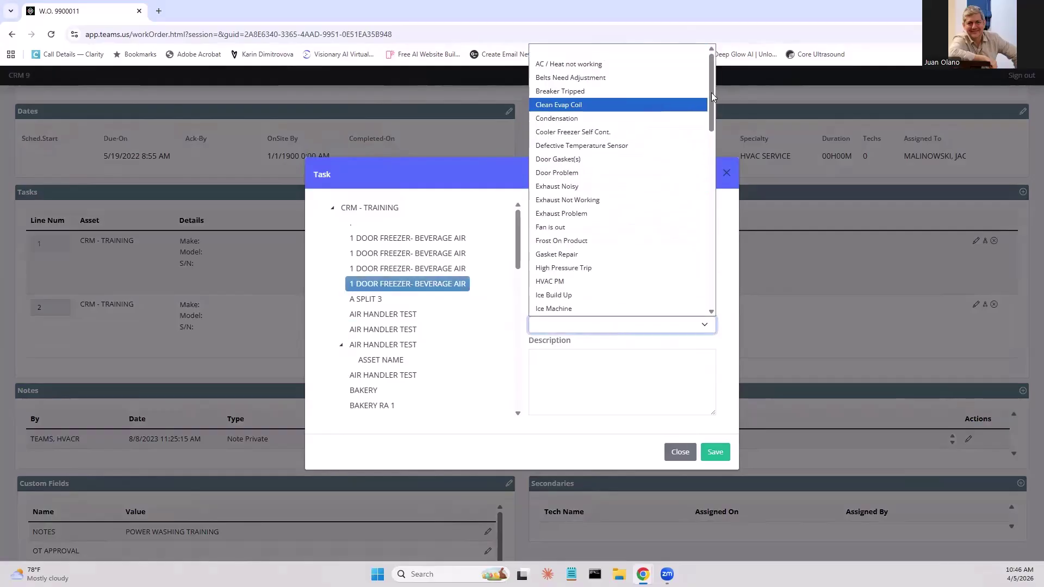
left_click_drag(711, 93, 726, 234)
left_click(560, 142)
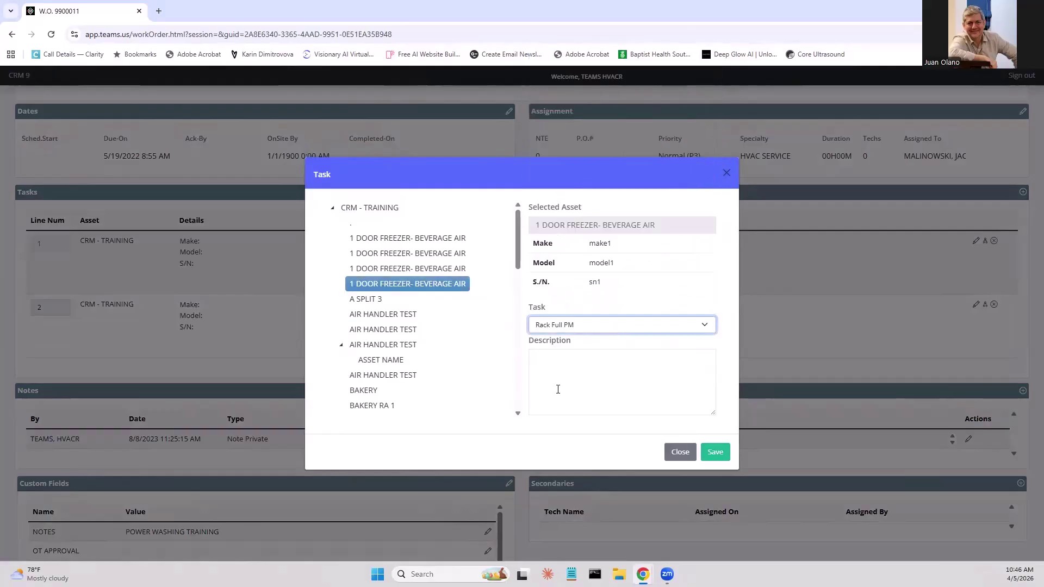
left_click(559, 386)
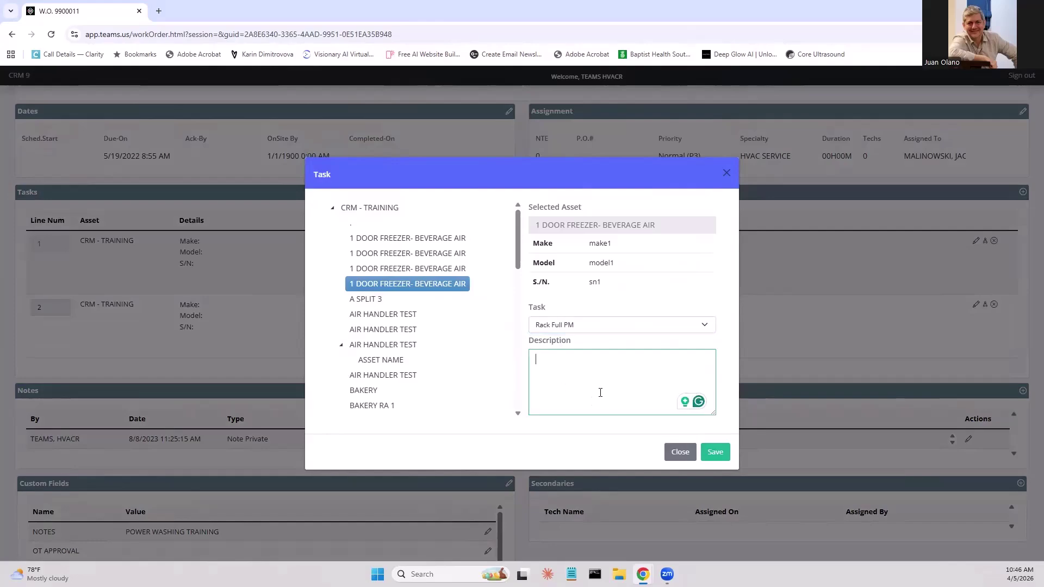
left_click(680, 452)
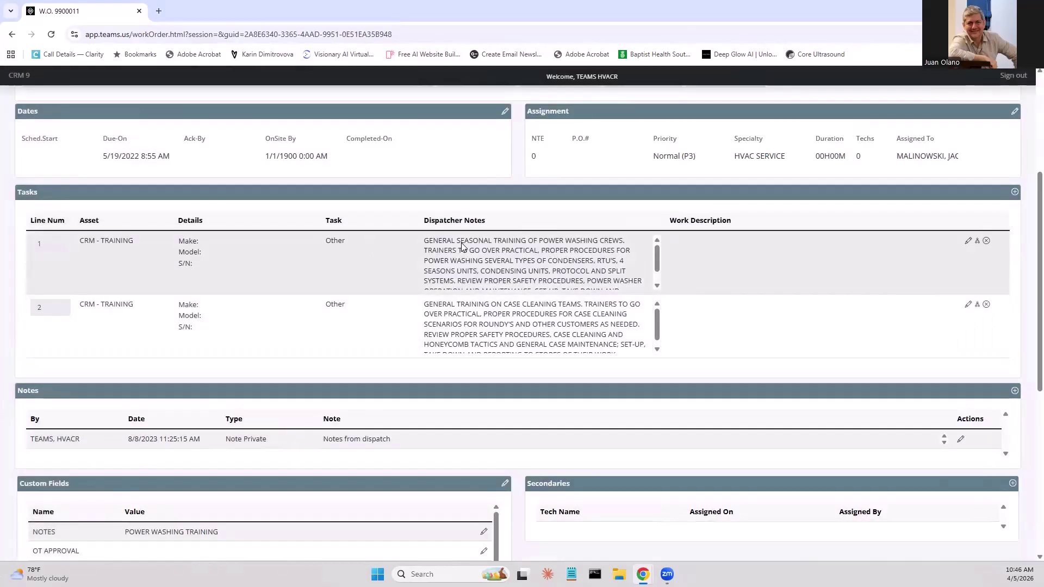
Step: Review the editable fields for the work order's dates and assignment, closing both forms without changes
scroll(949, 148, "up", 1)
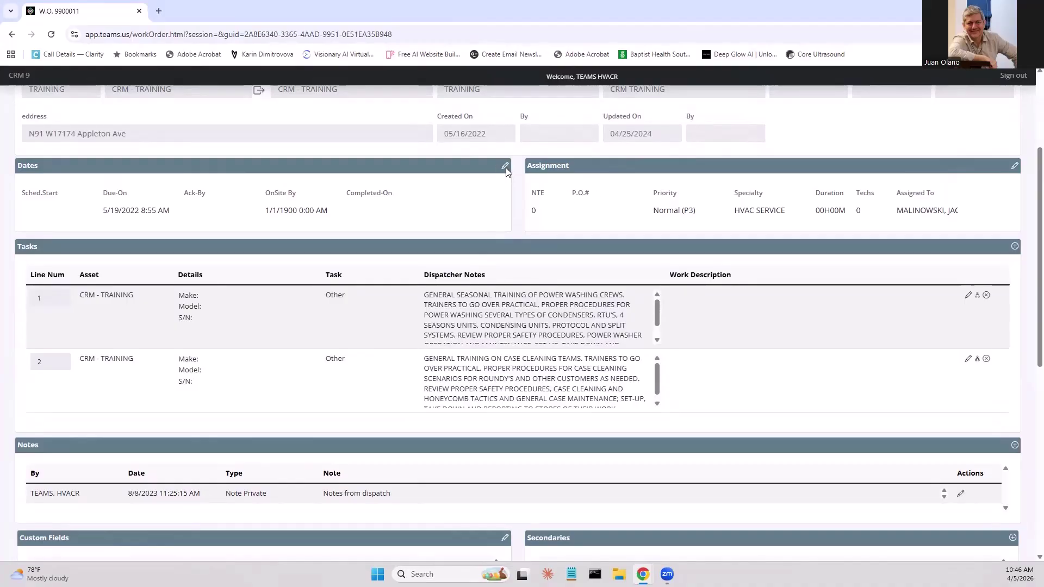
left_click(504, 166)
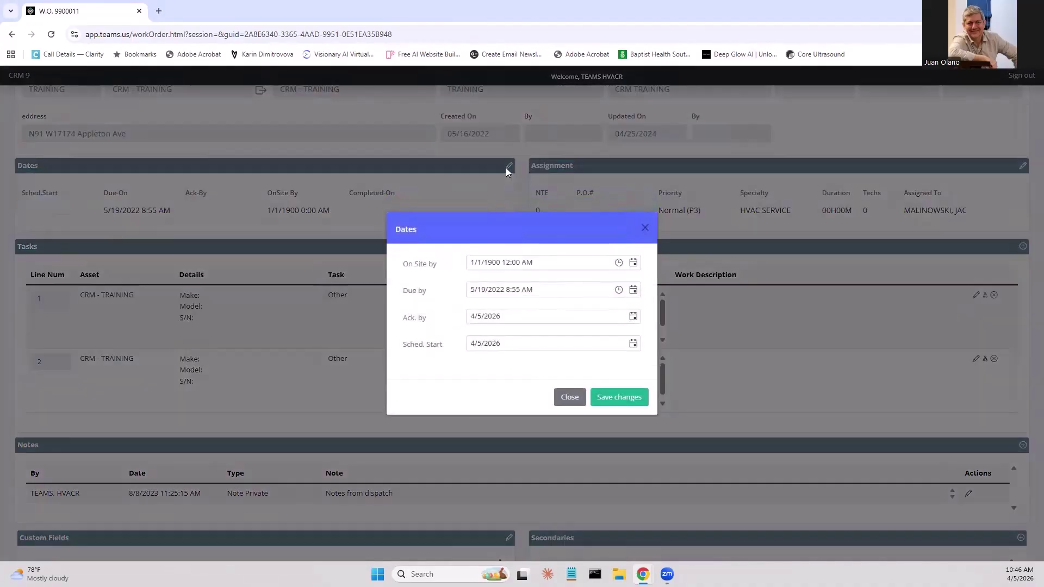
left_click(570, 397)
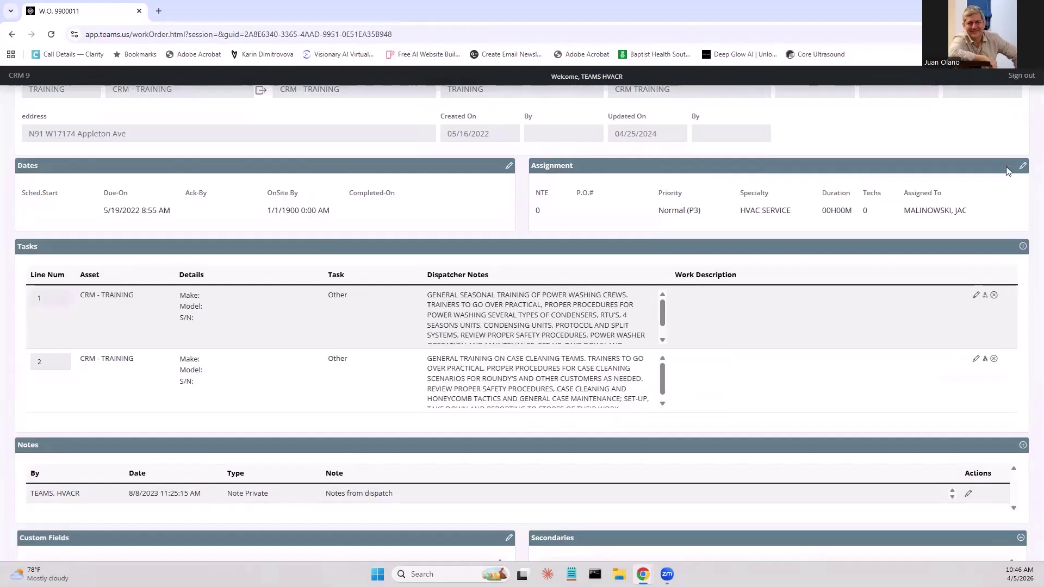
left_click(1014, 166)
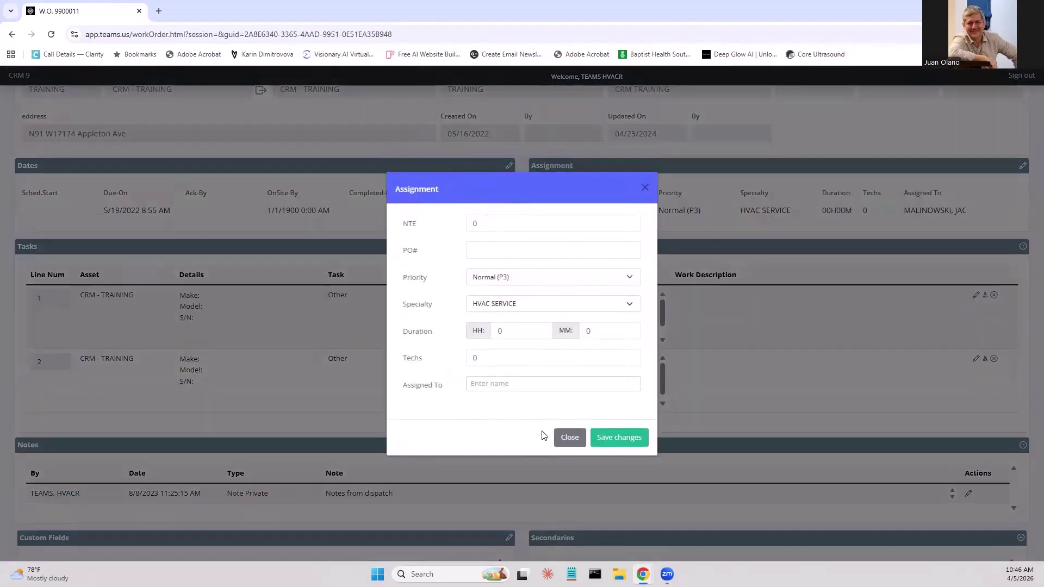
left_click(570, 437)
Step: View the blank form for adding a work order note and cancel it
scroll(567, 357, "up", 2)
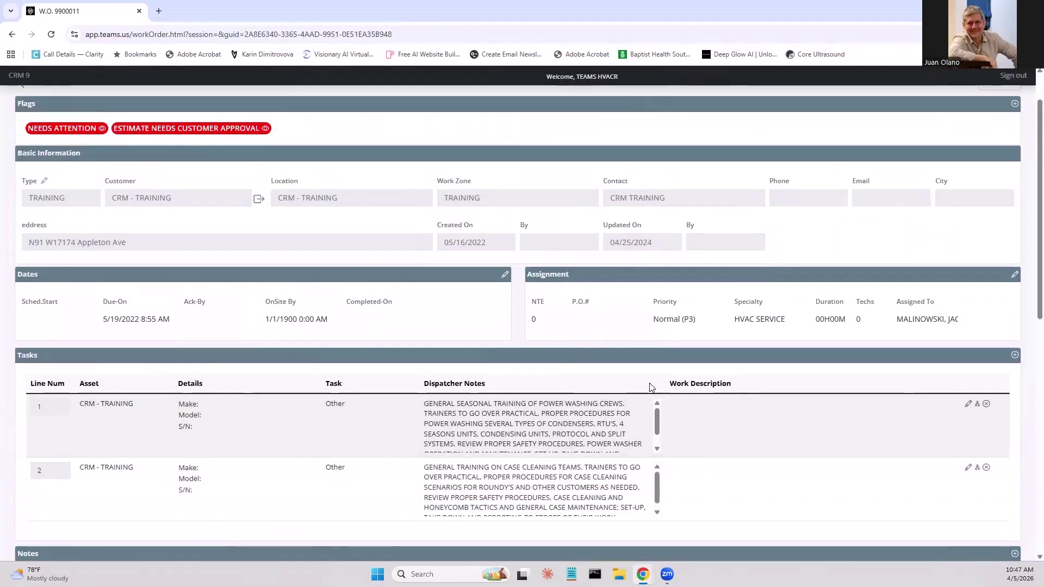
scroll(652, 388, "down", 5)
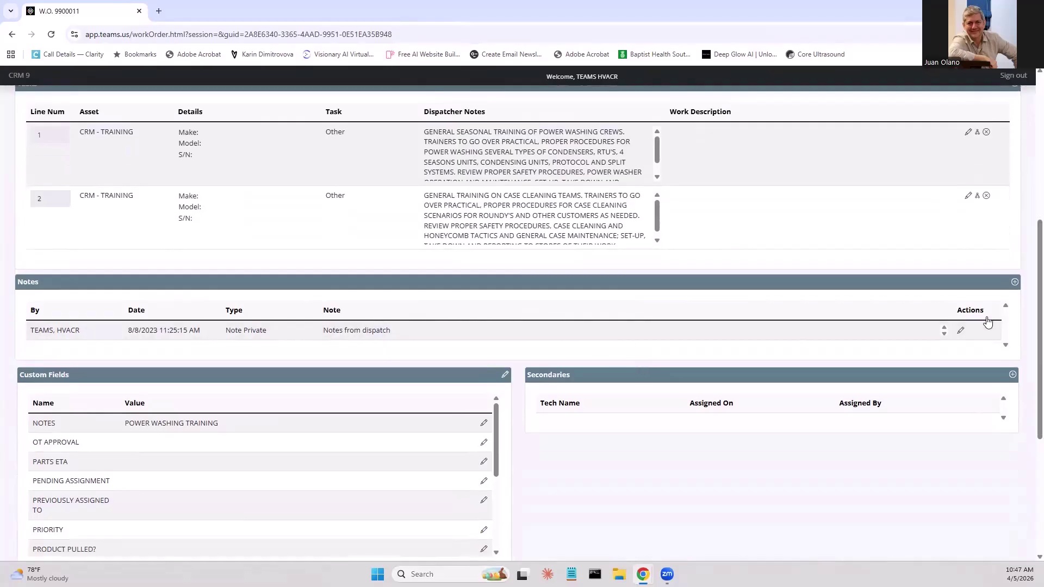
left_click(1014, 284)
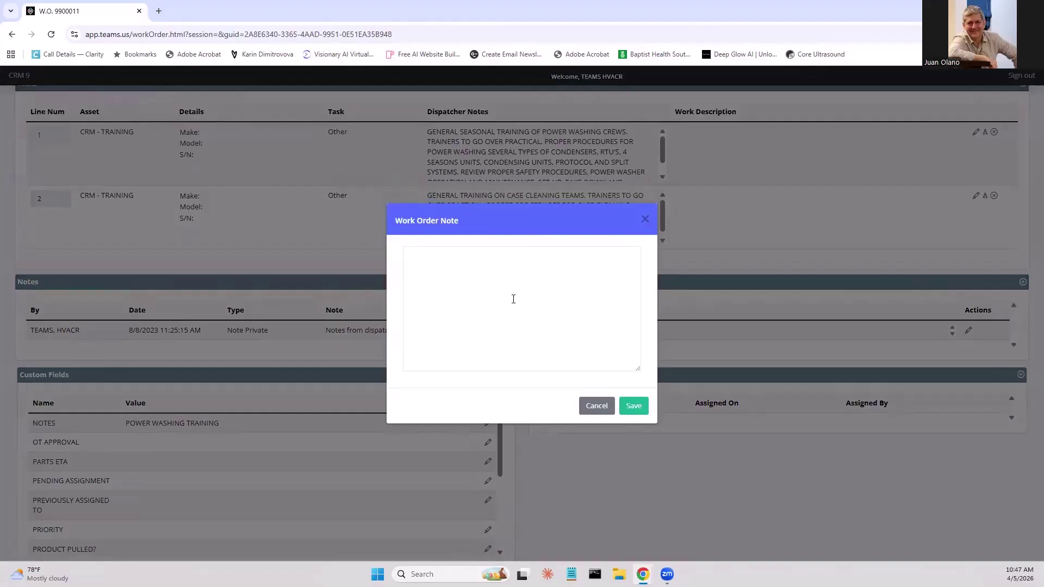
left_click(601, 414)
Step: Inspect the NOTES custom field and the list of available secondary assignees, closing both forms without changes
scroll(479, 332, "down", 2)
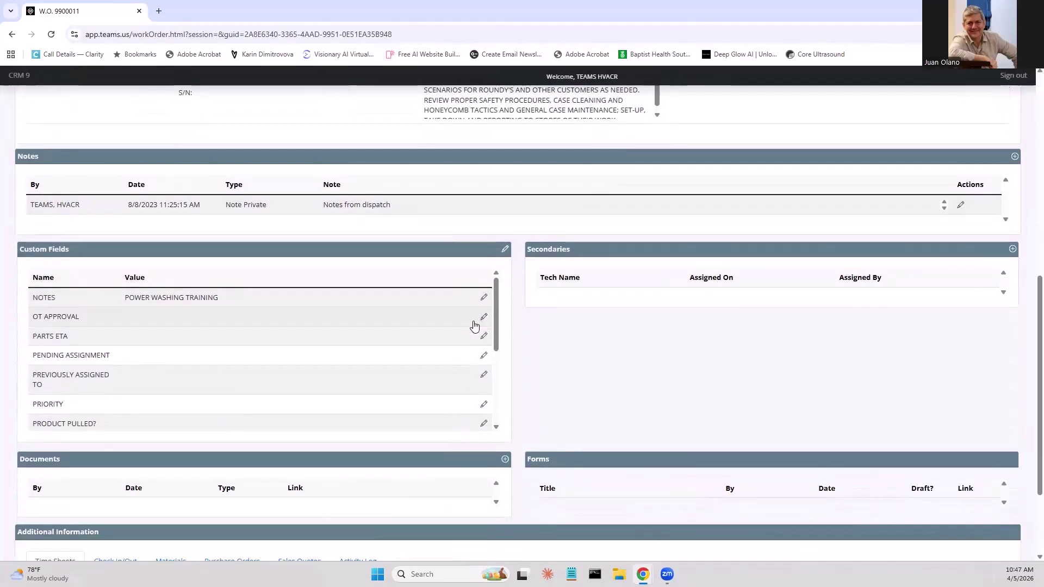
scroll(474, 326, "down", 1)
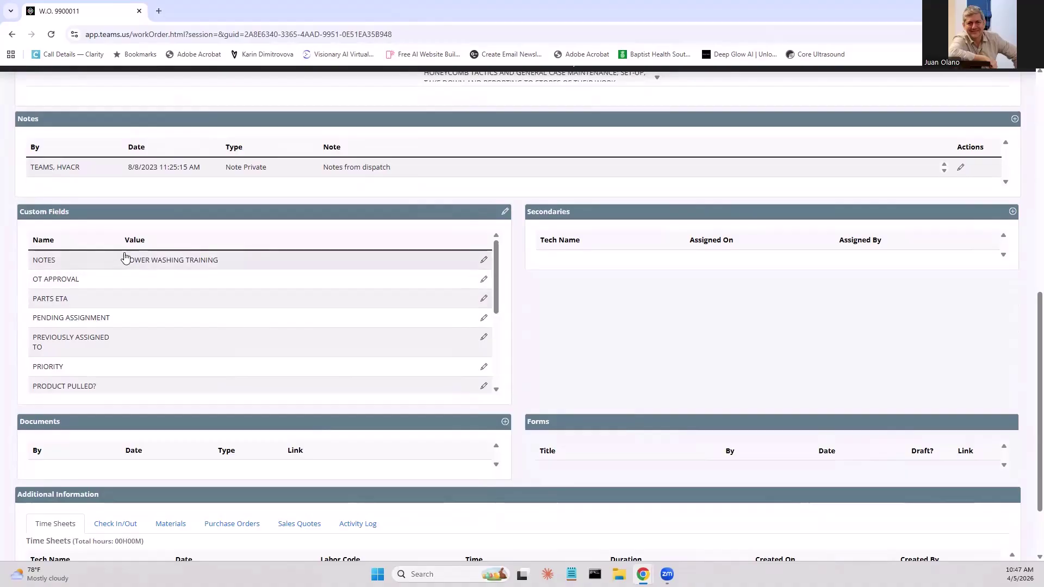
left_click(483, 260)
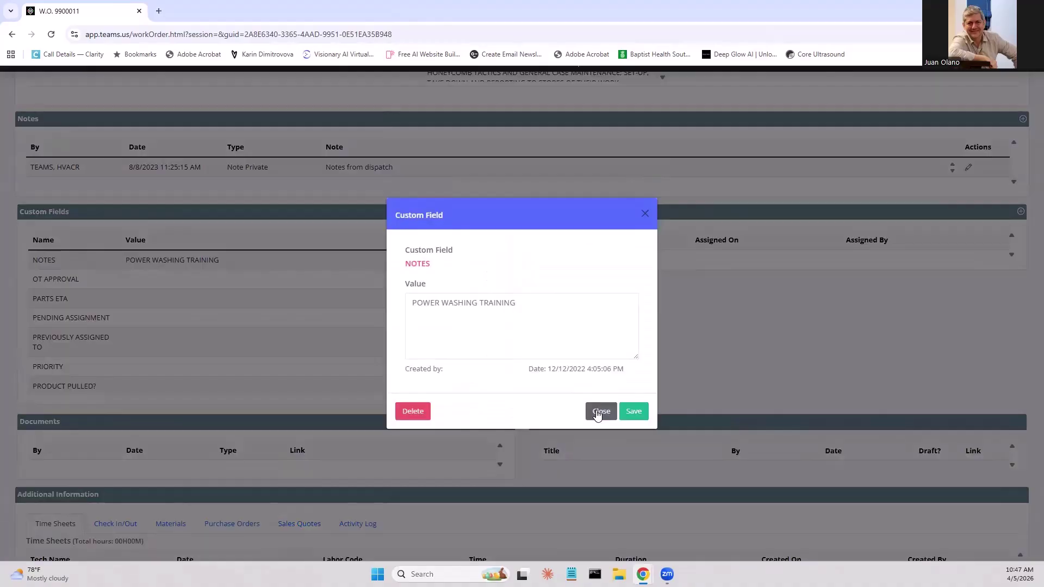
left_click(600, 411)
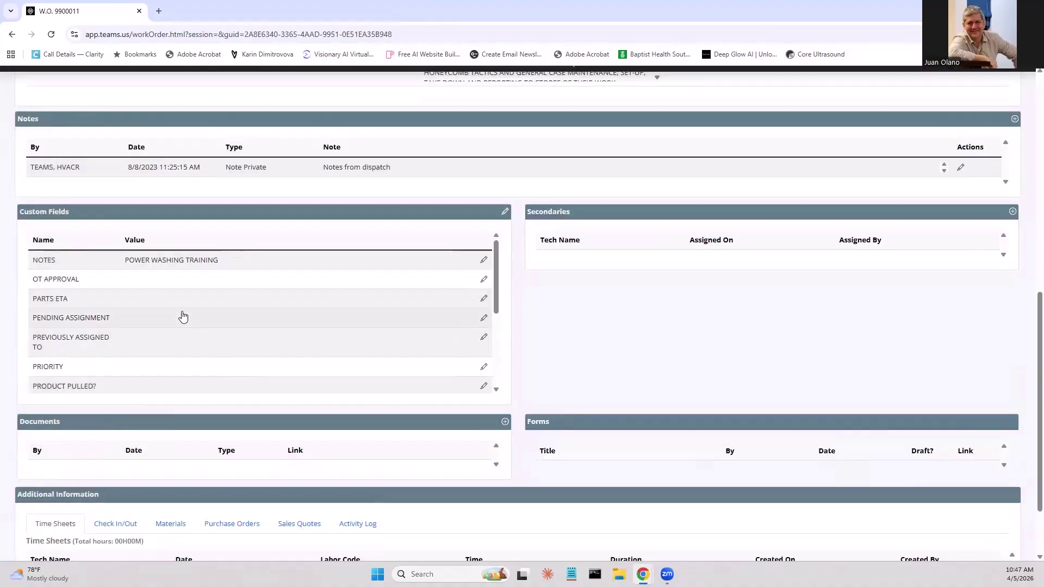
left_click(1014, 213)
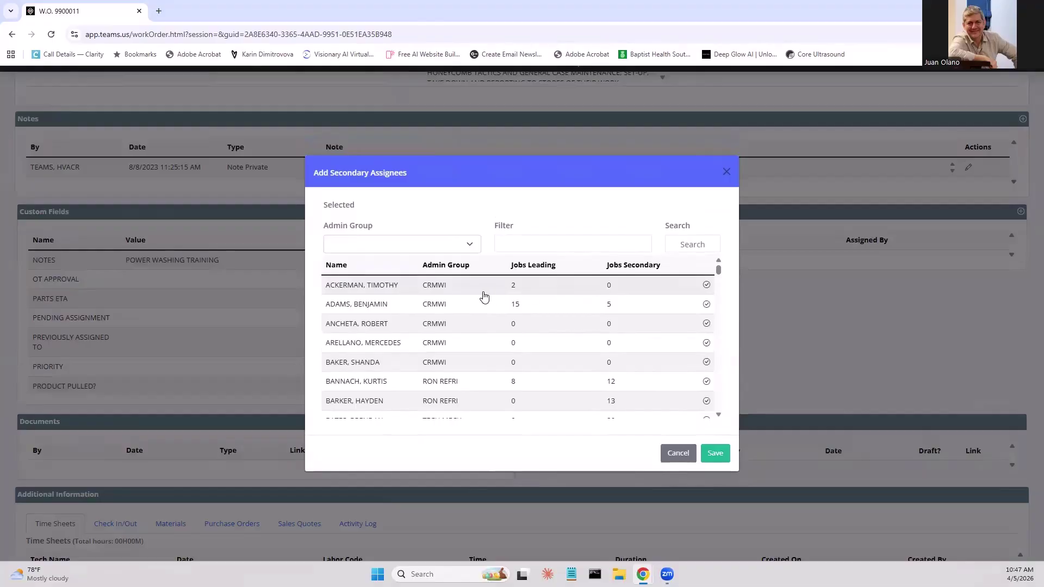
left_click(677, 453)
Step: View the blank form for adding a document and its document type options, closing it without saving
scroll(581, 366, "down", 2)
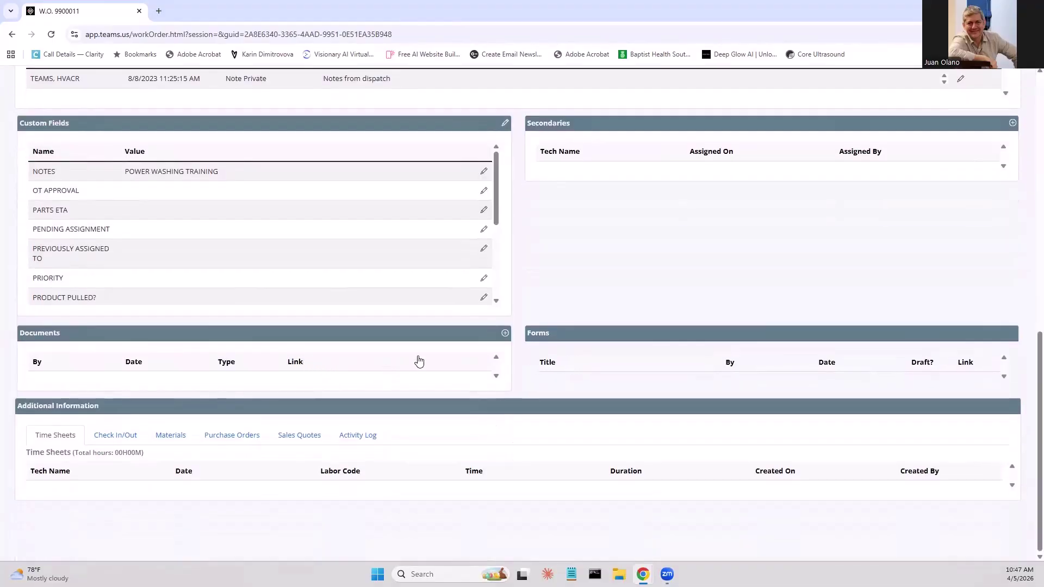
left_click(506, 332)
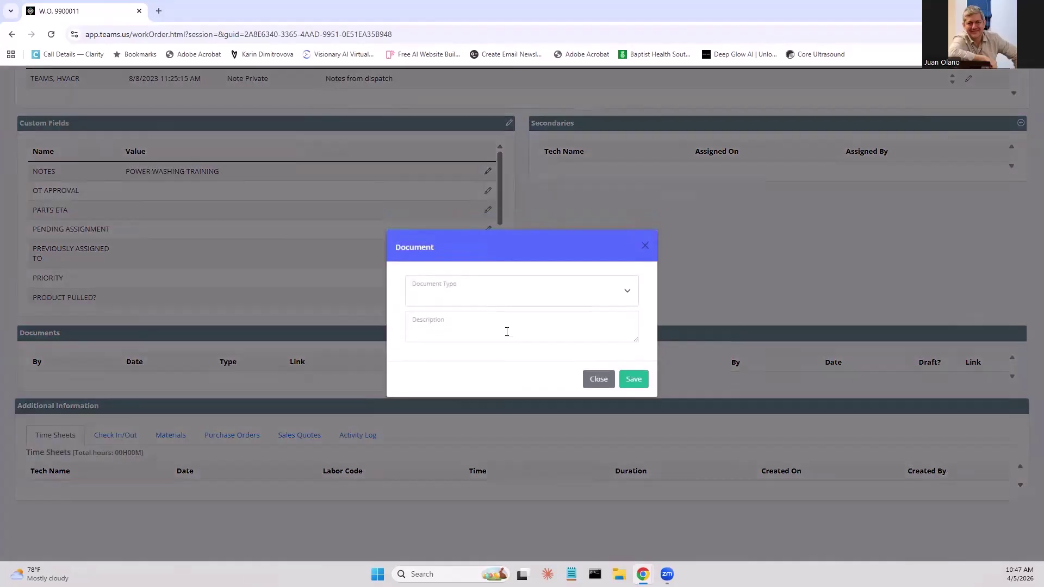
left_click(511, 298)
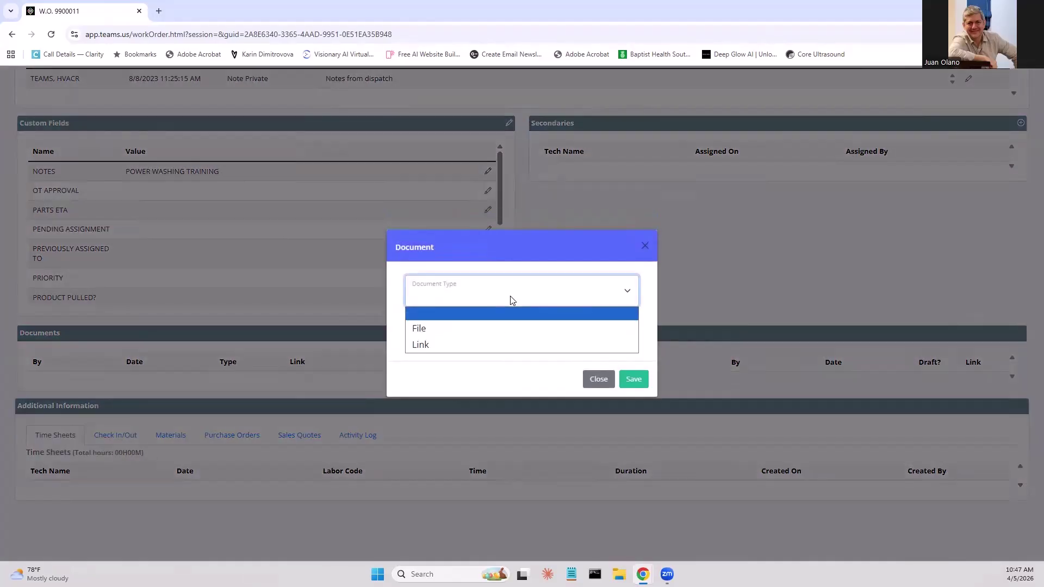
left_click(490, 386)
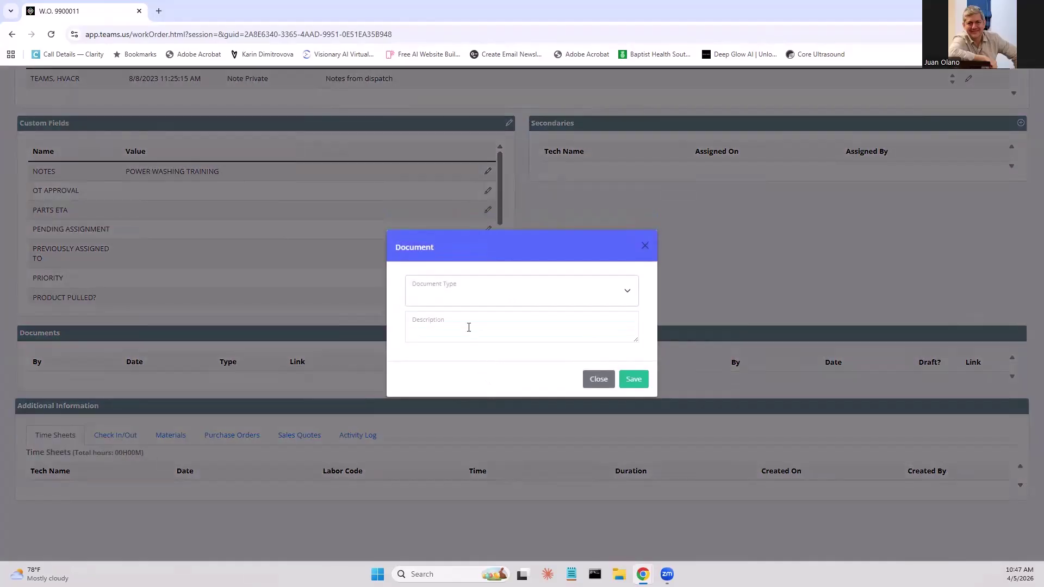
left_click(599, 379)
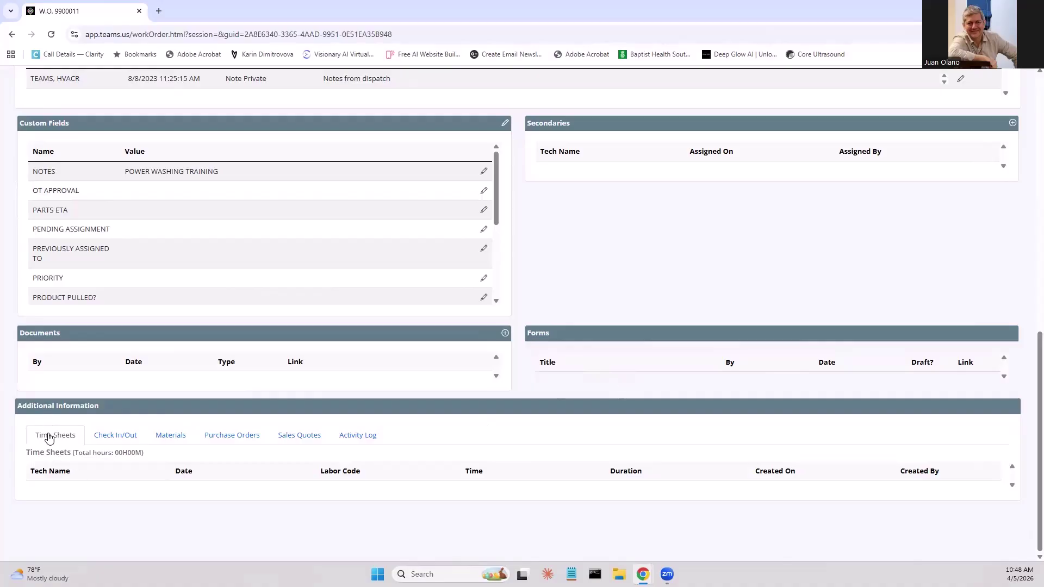
Step: Review the work order's additional information: check in/out, materials, purchase orders, sales quotes and activity log
left_click(111, 437)
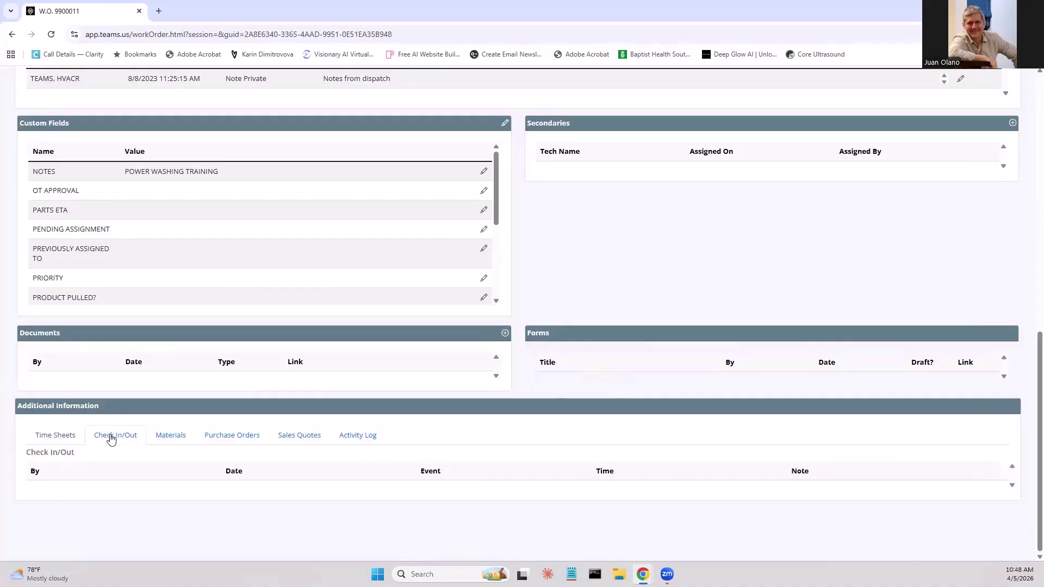
left_click(175, 436)
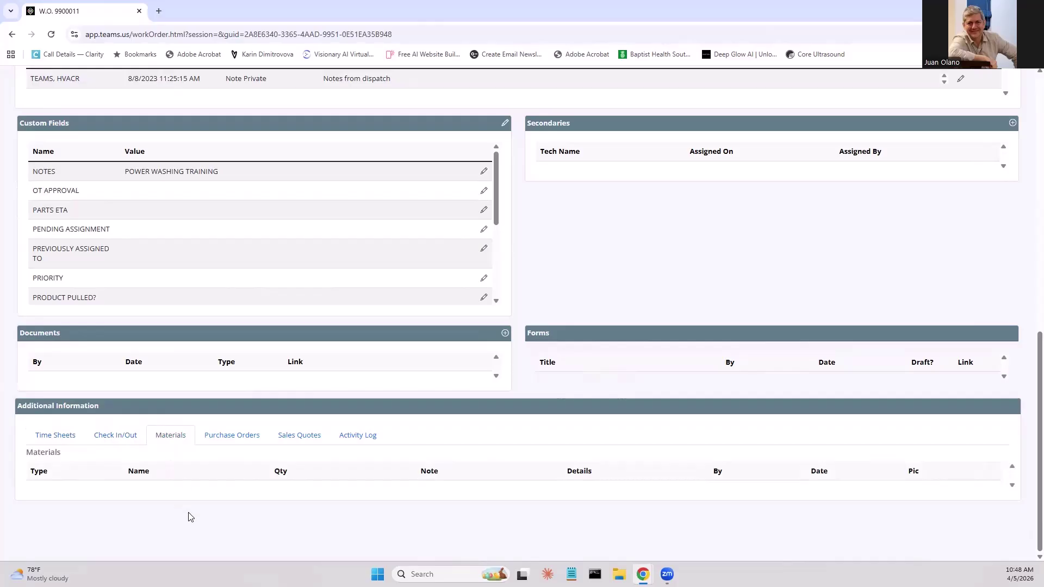
left_click(251, 438)
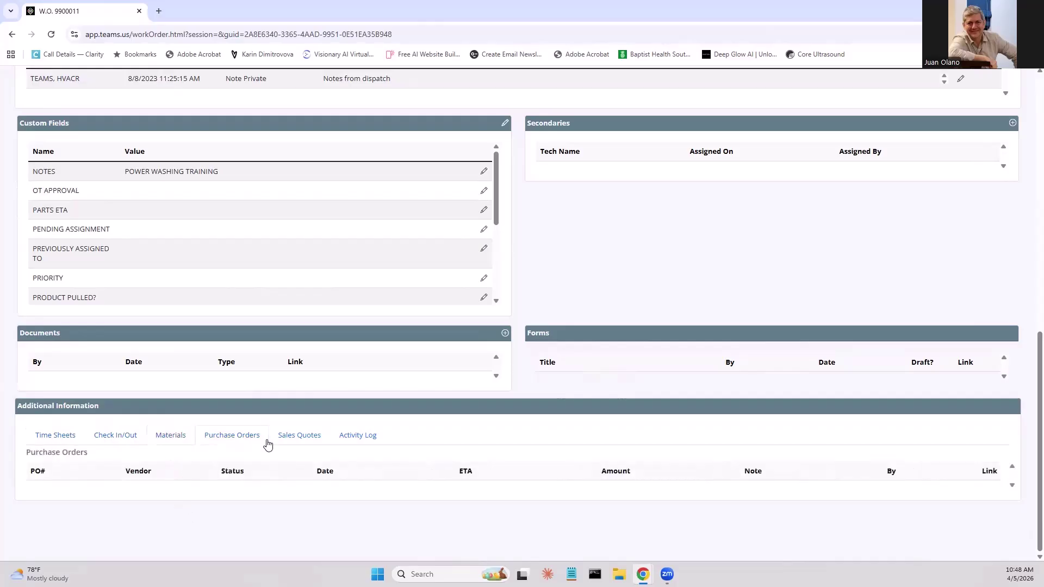
left_click(293, 439)
left_click(347, 437)
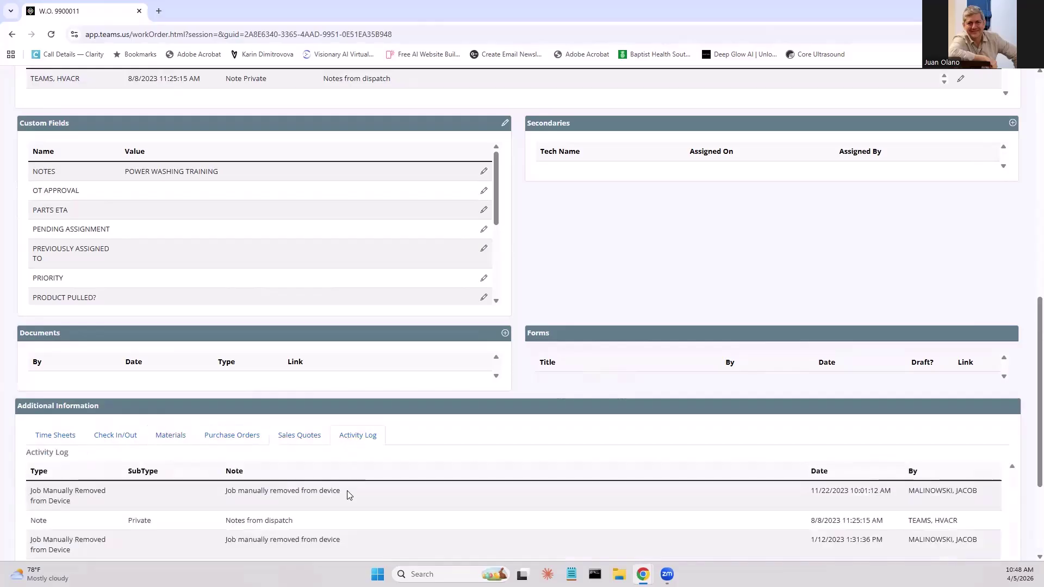
scroll(349, 495, "down", 3)
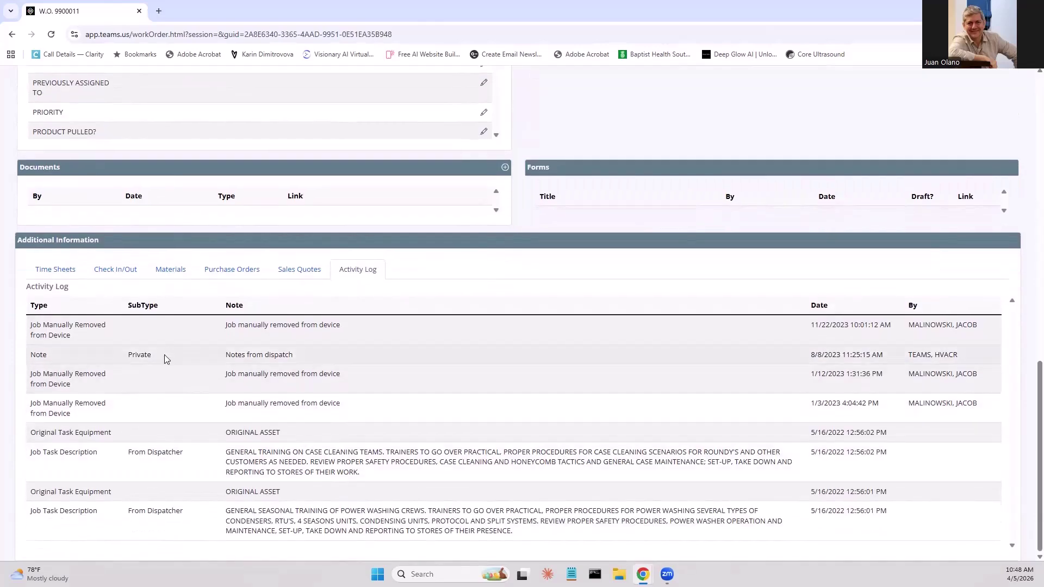
Step: Examine the actions available for the work order, and return to the work orders list
scroll(525, 433, "up", 15)
left_click(995, 136)
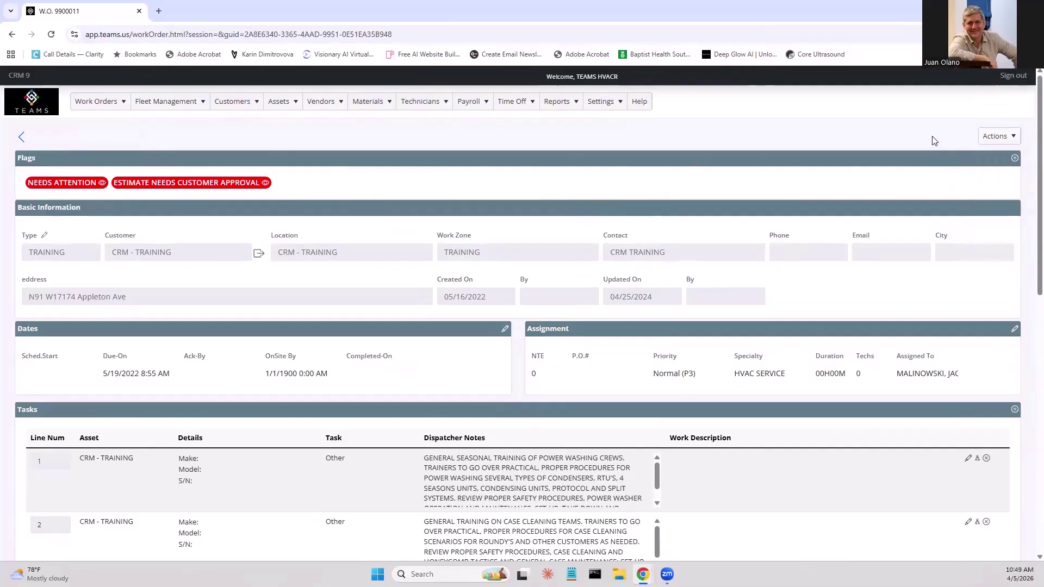
left_click(995, 137)
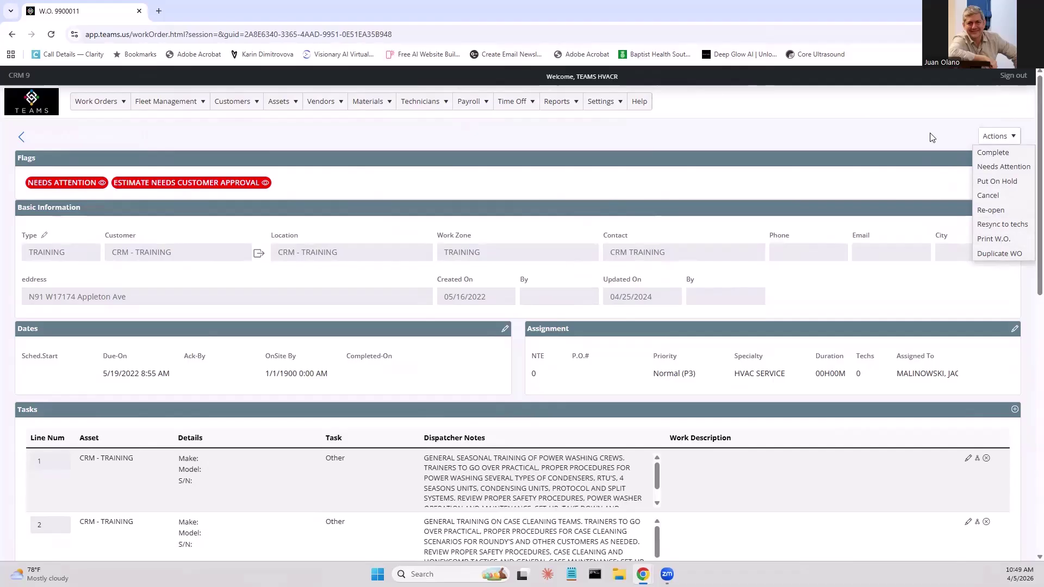
left_click(991, 210)
Step: Start a new work order, set its work zone to TRAINING, and find and select the CRM - TRAINING customer
left_click(1005, 142)
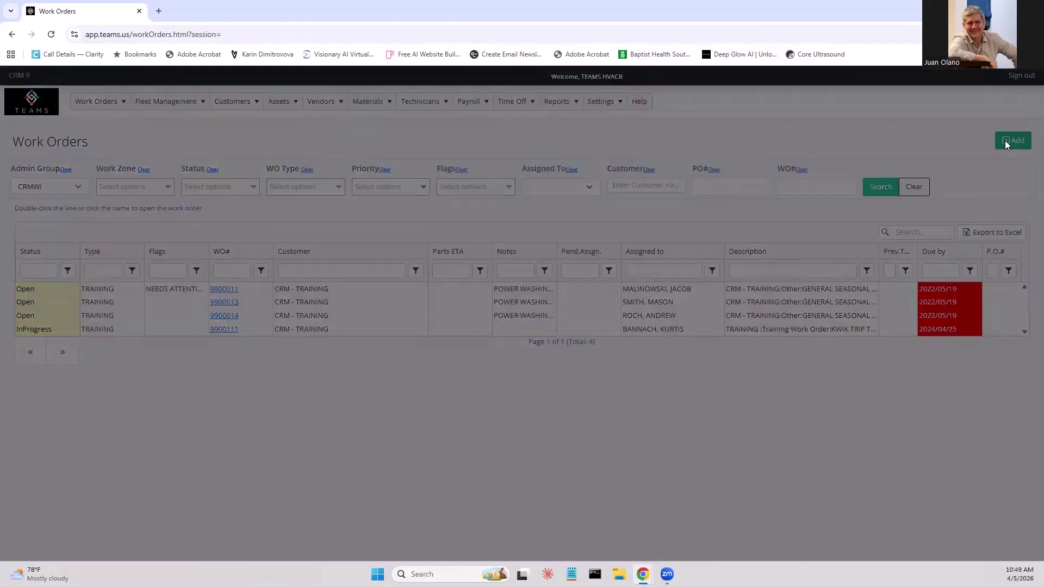
left_click(359, 263)
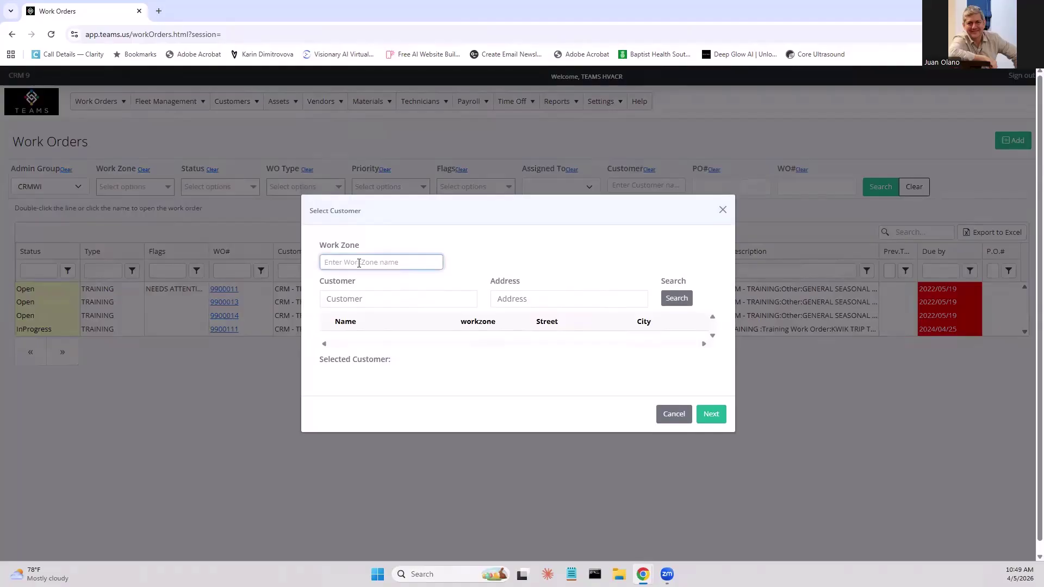
type("tra")
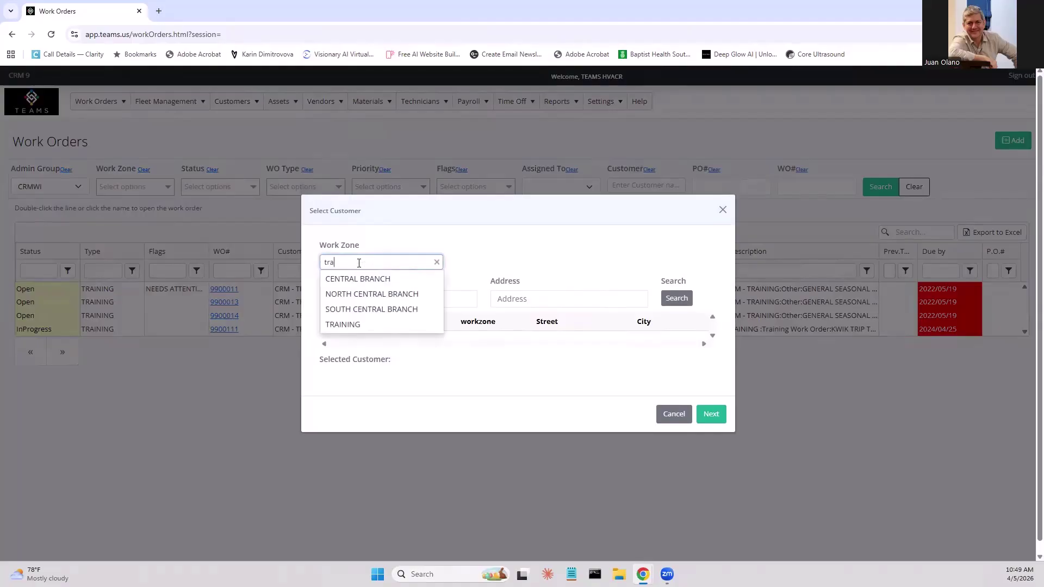
left_click(332, 326)
left_click(346, 303)
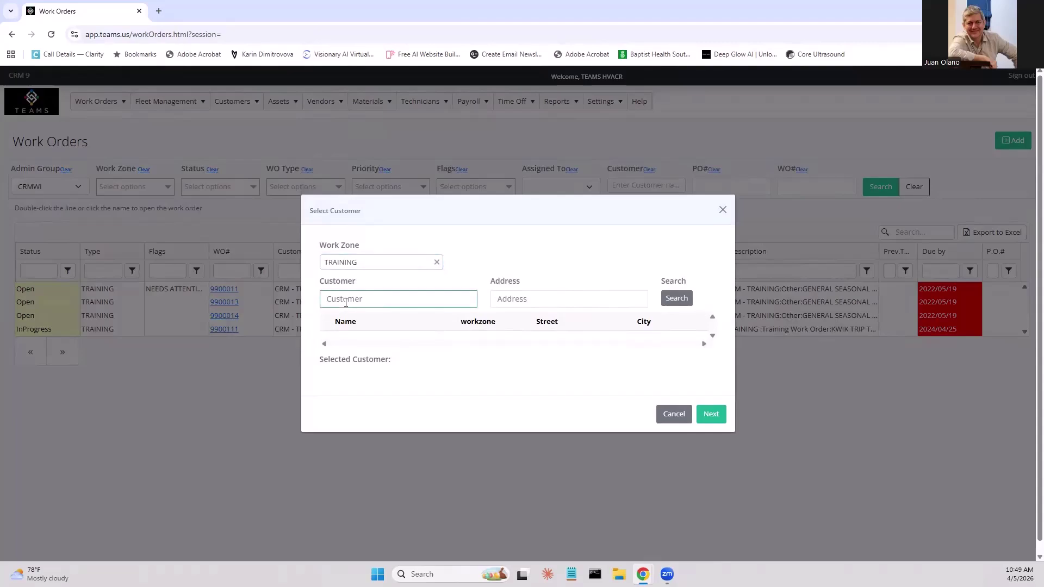
type("trs")
key("Return")
Step: Choose the CRM - TRAINING location, check the customer instructions, and continue to the first task
left_click(513, 265)
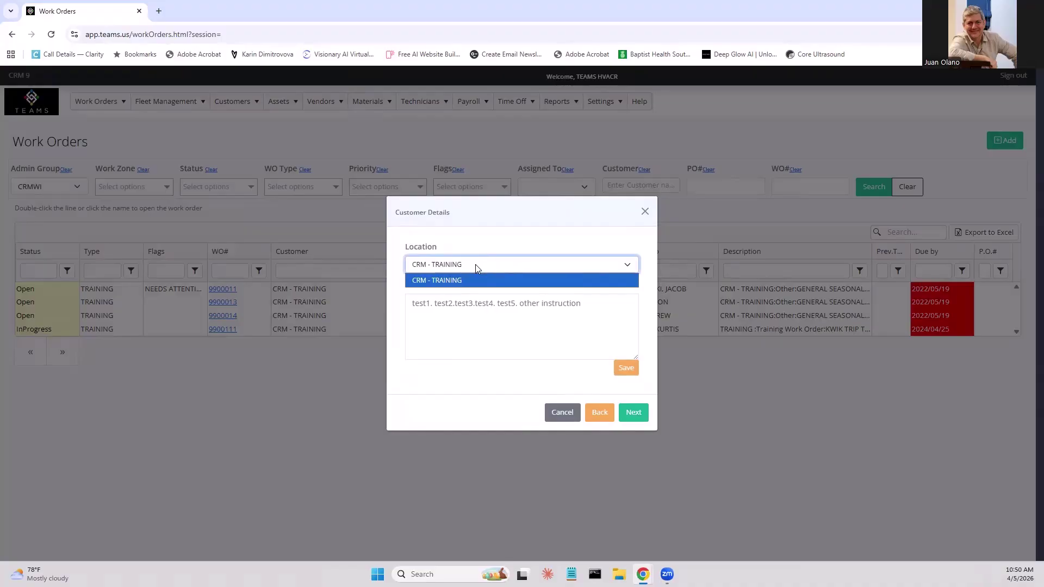
left_click(482, 282)
left_click(490, 305)
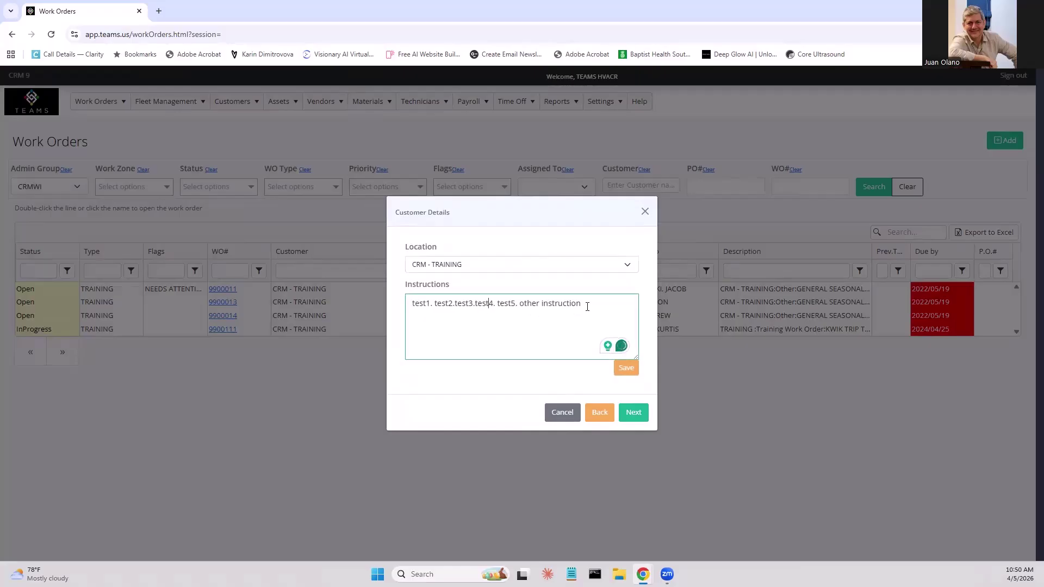
left_click_drag(585, 303, 410, 299)
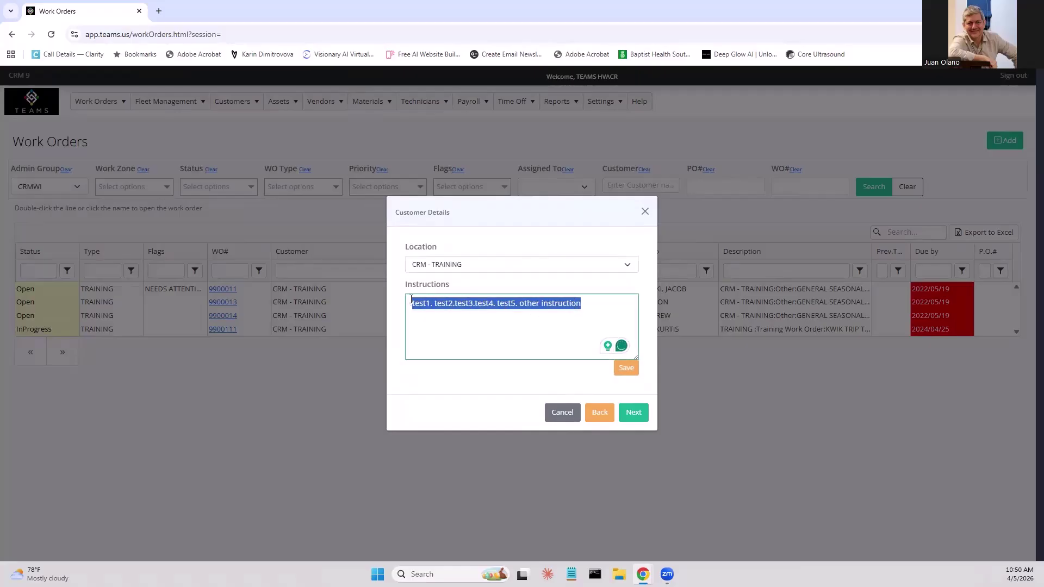
left_click(632, 413)
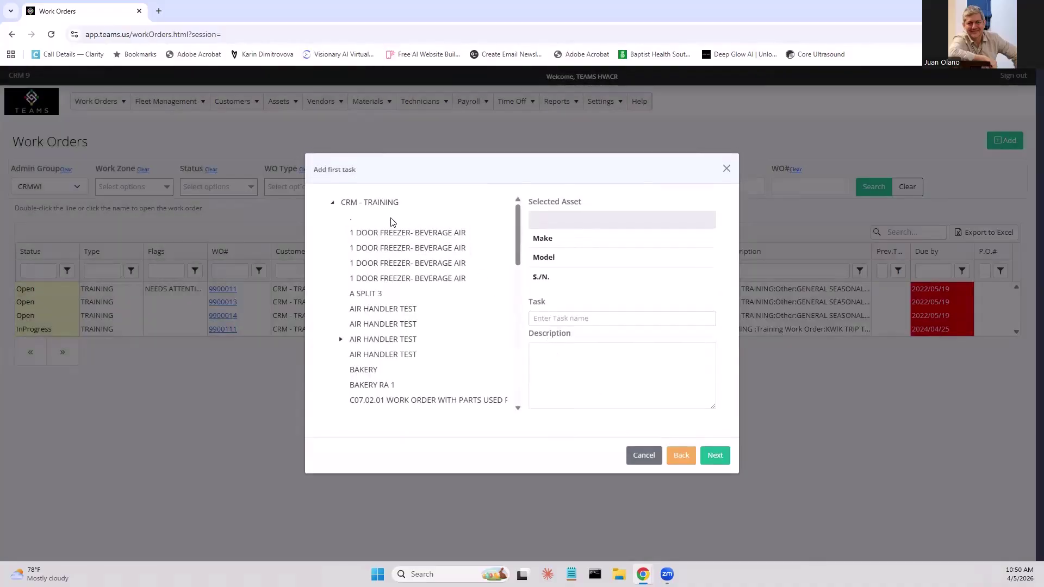
Step: Look through the asset list and select the first 1 DOOR FREEZER- BEVERAGE AIR for the task
left_click(369, 233)
scroll(413, 305, "down", 10)
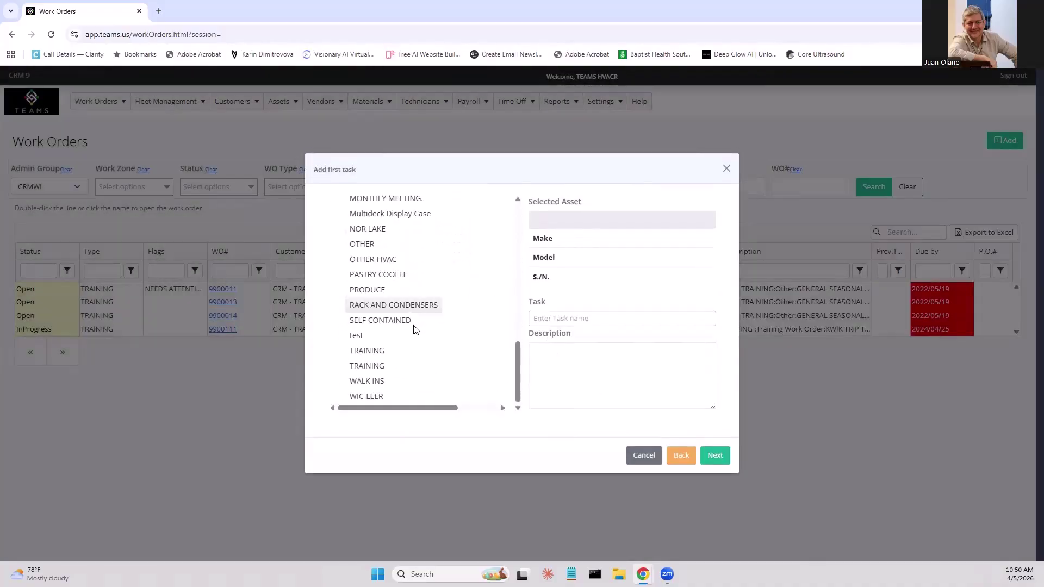
scroll(415, 322, "up", 10)
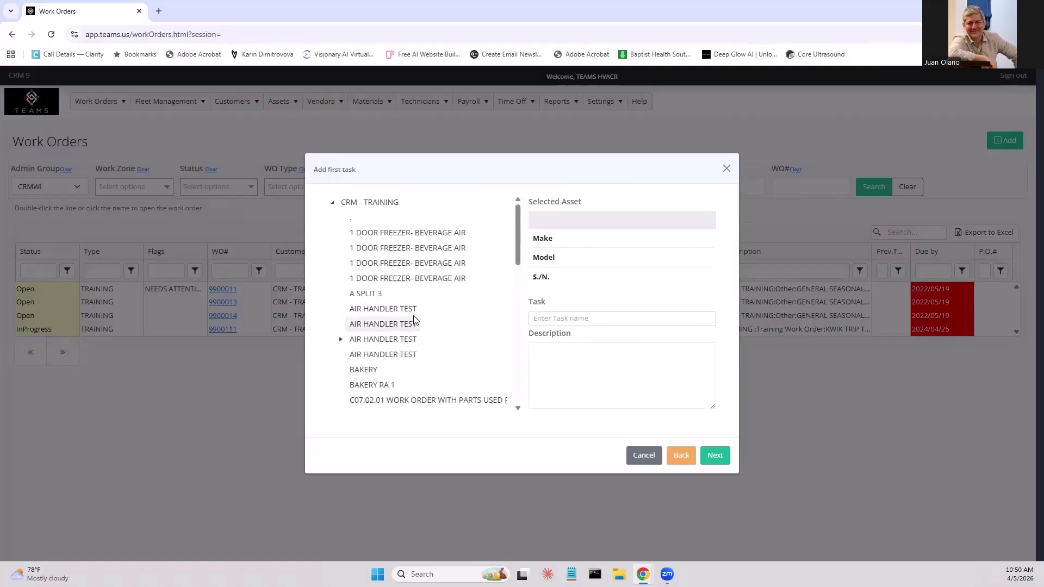
left_click(389, 233)
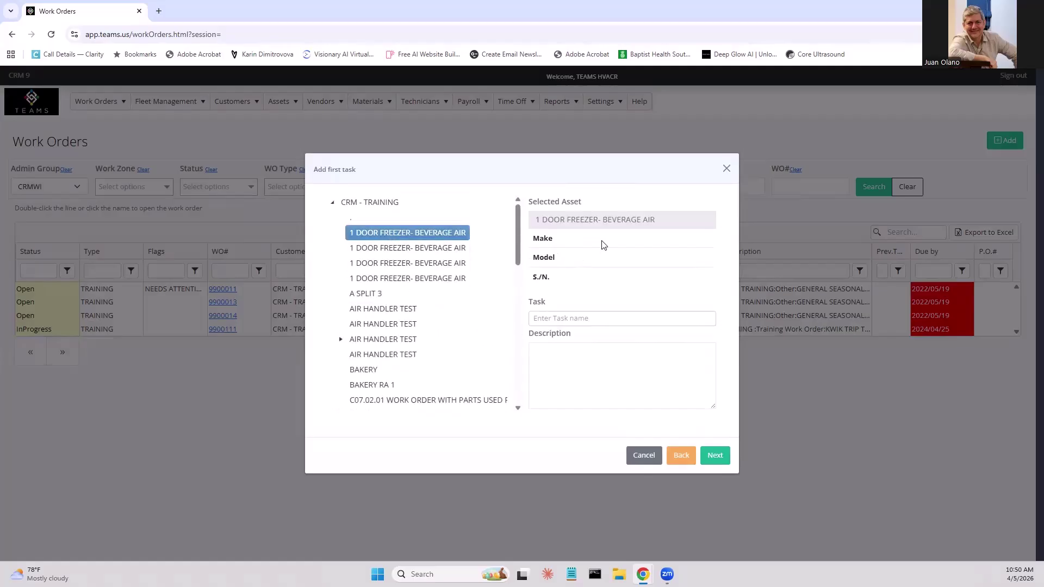
Step: Set the task to Cooler Freezer Self Cont. with the description "Not freezing", and continue to the work order details
left_click(594, 316)
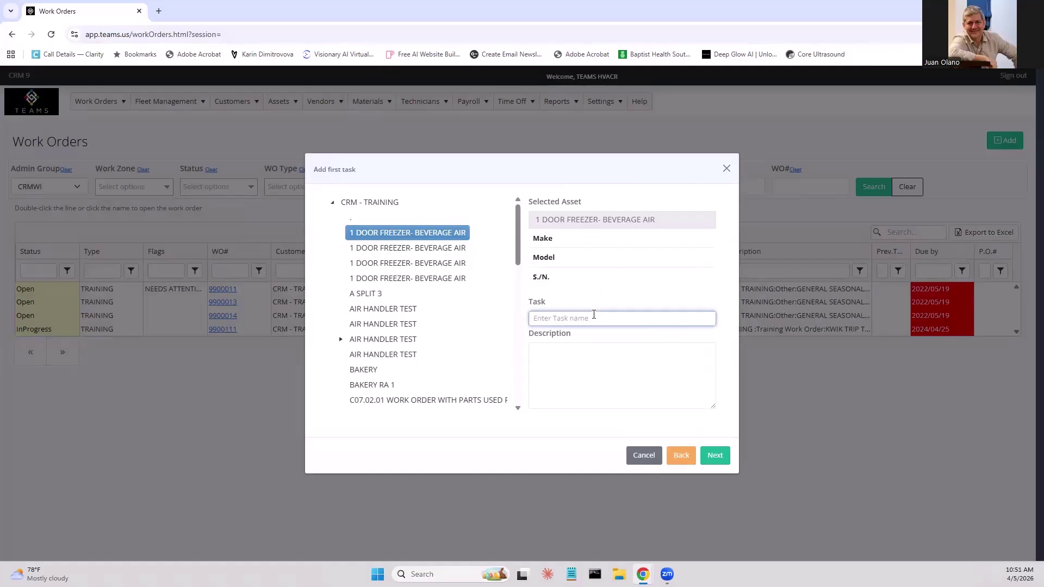
type("co")
left_click(553, 335)
left_click(566, 358)
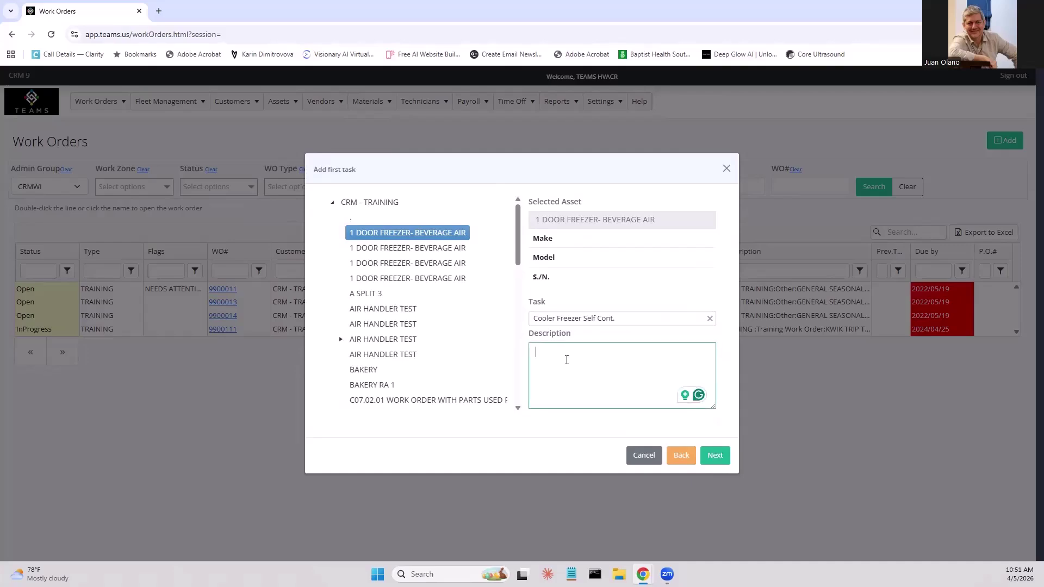
type("Not freezing")
left_click(715, 457)
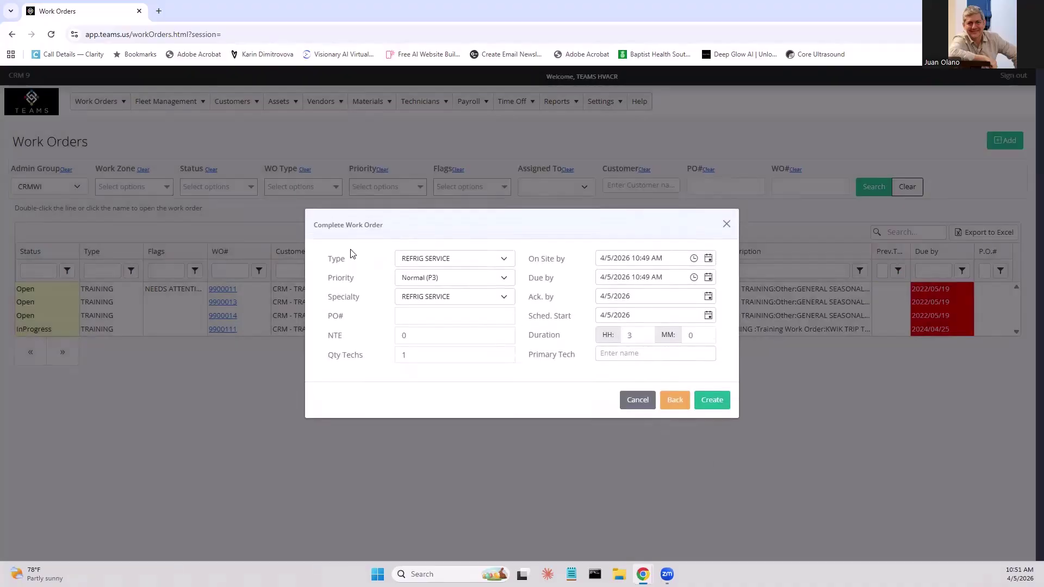
Step: Review the new work order's type, priority and specialty options and its PO#, NTE and technician quantity fields without changing them
left_click(454, 260)
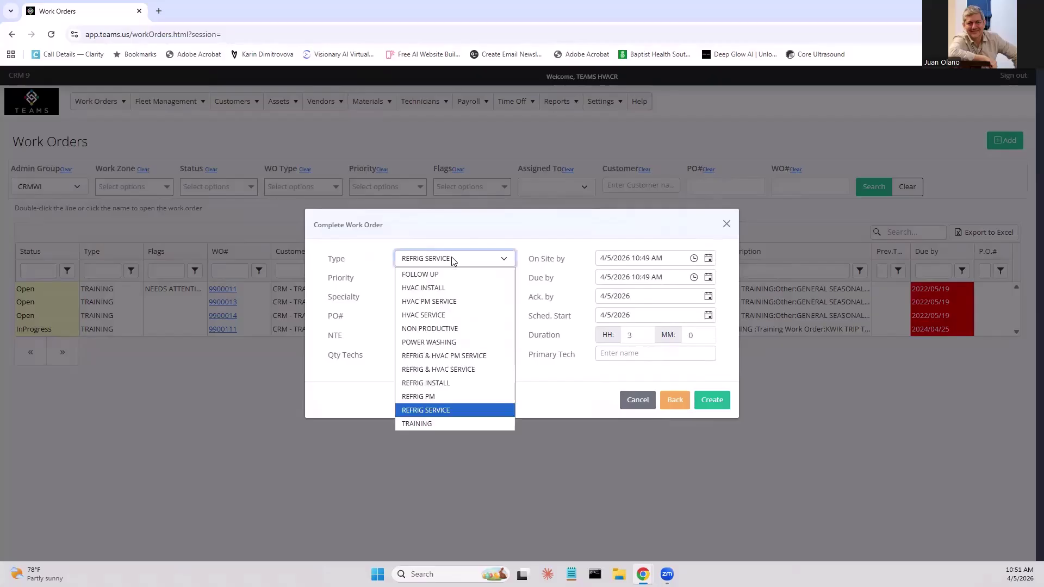
left_click(454, 261)
left_click(460, 279)
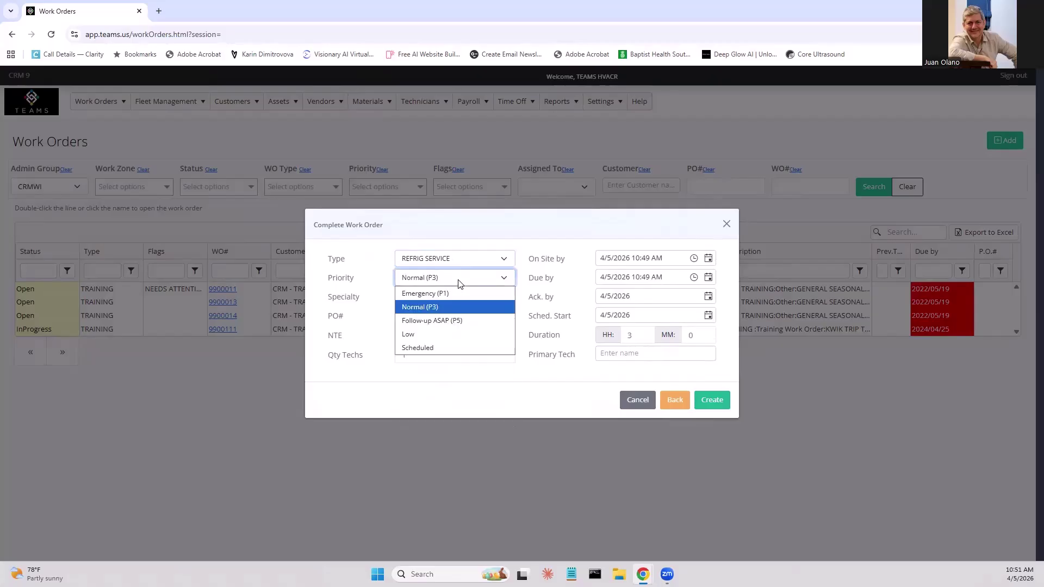
left_click(461, 281)
left_click(462, 298)
left_click(463, 298)
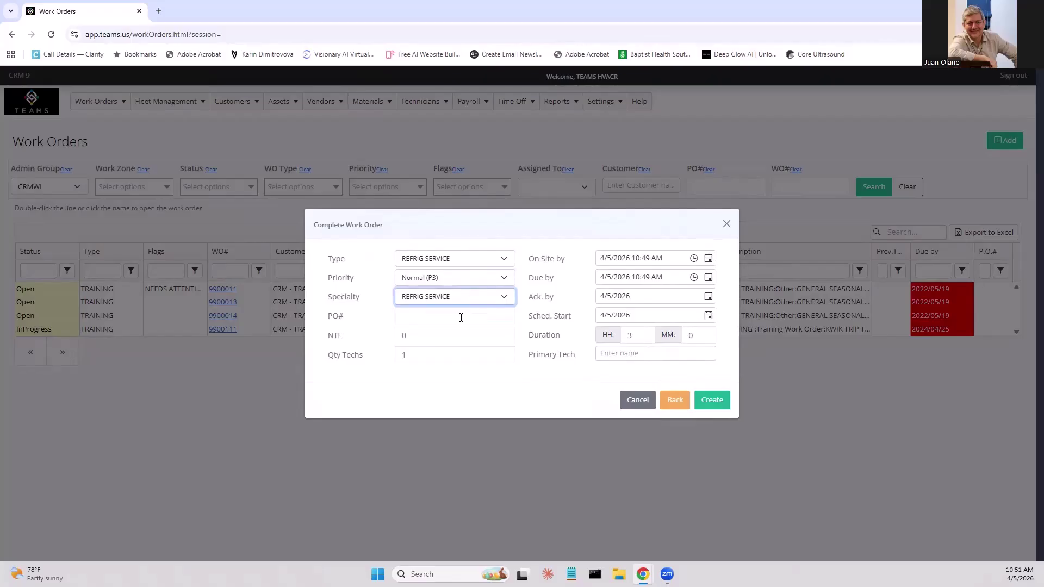
left_click(461, 317)
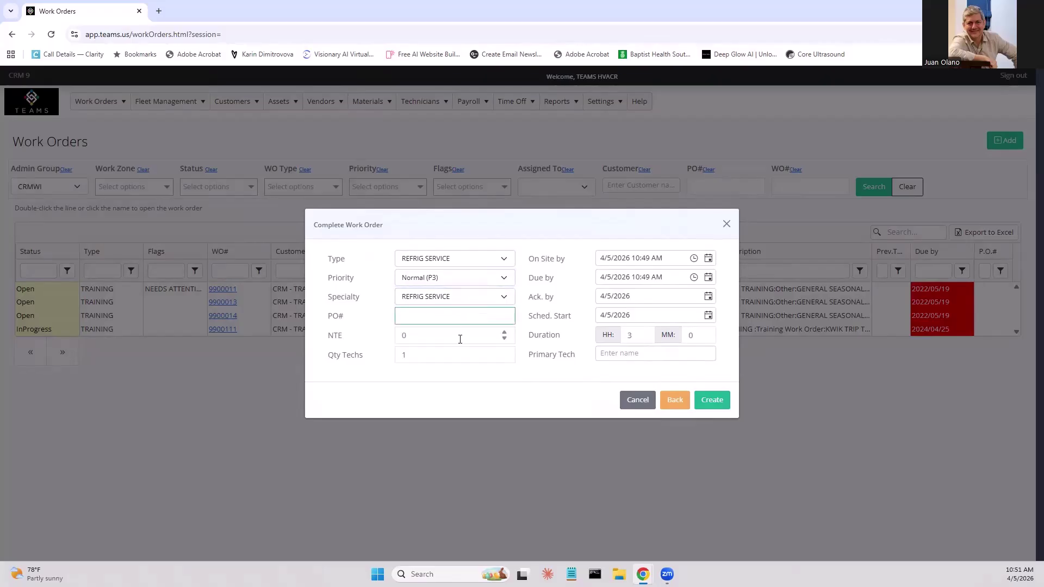
left_click(460, 338)
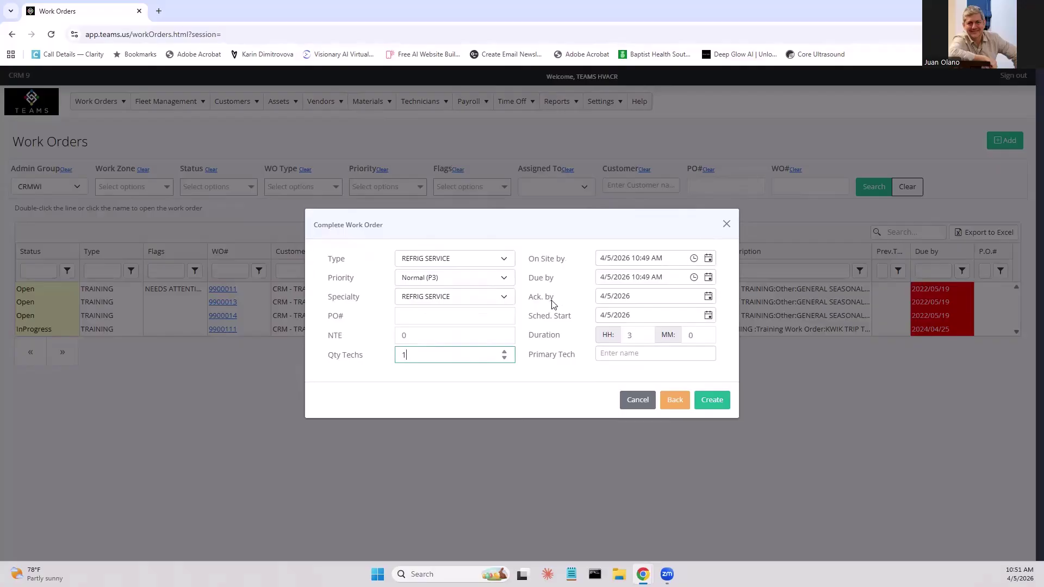
Step: Assign a primary technician by searching for "ald", and create the work order
left_click(623, 354)
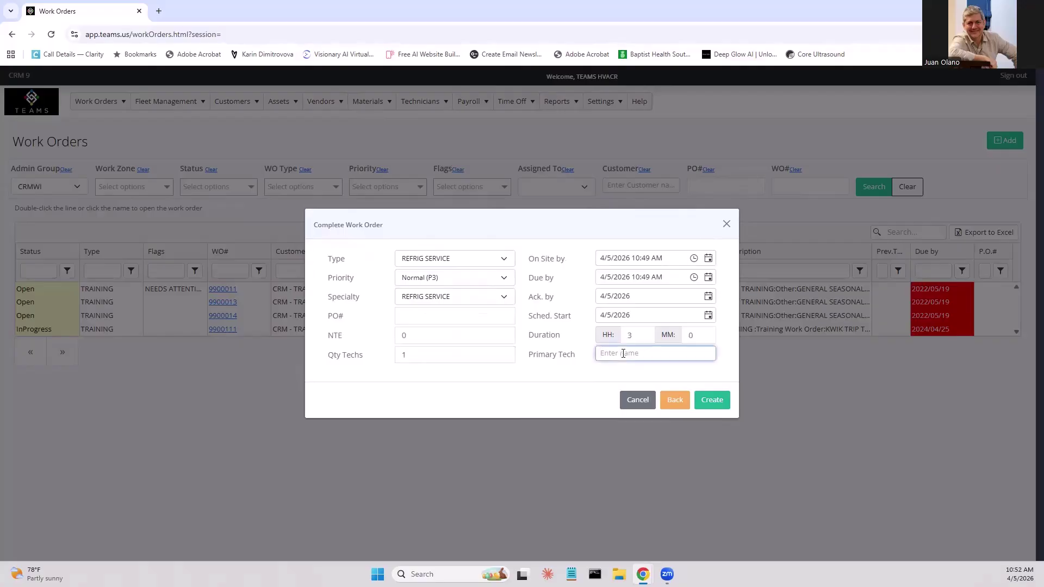
type("ald")
left_click(626, 370)
left_click(713, 401)
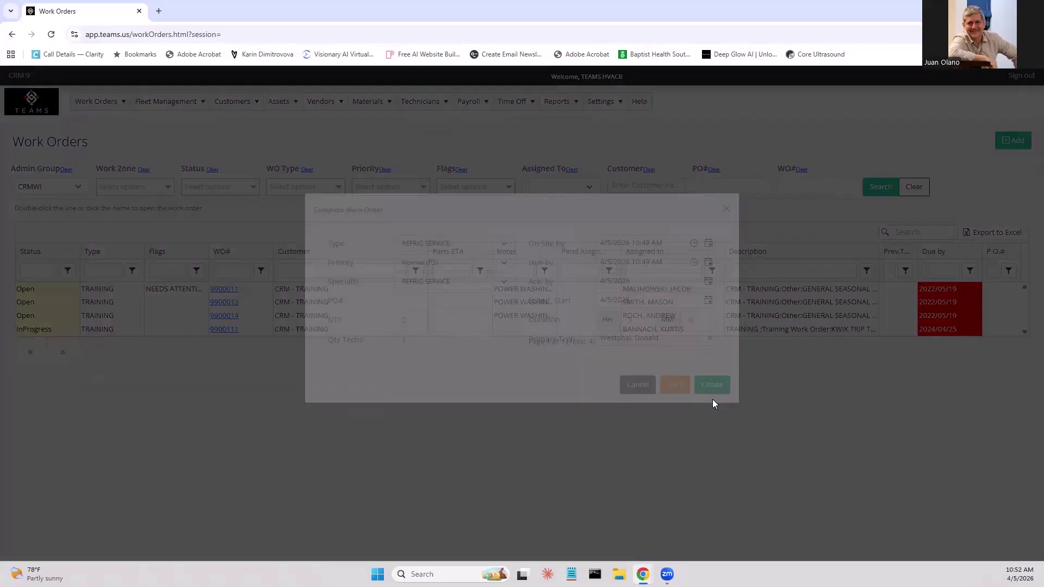
Step: Check the newly created work order's number and the actions available for it
scroll(213, 182, "up", 10)
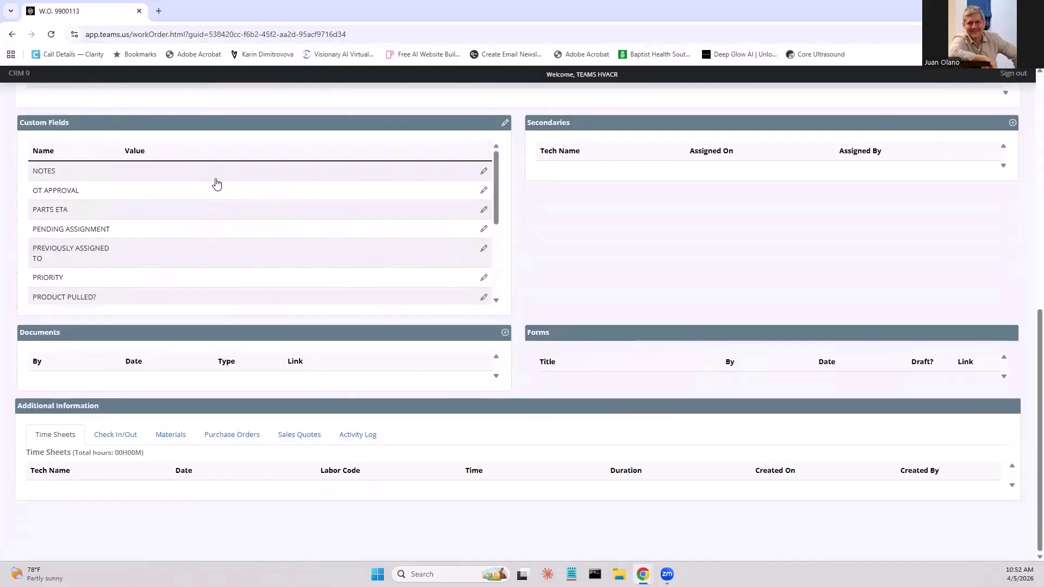
triple_click(355, 144)
left_click(997, 136)
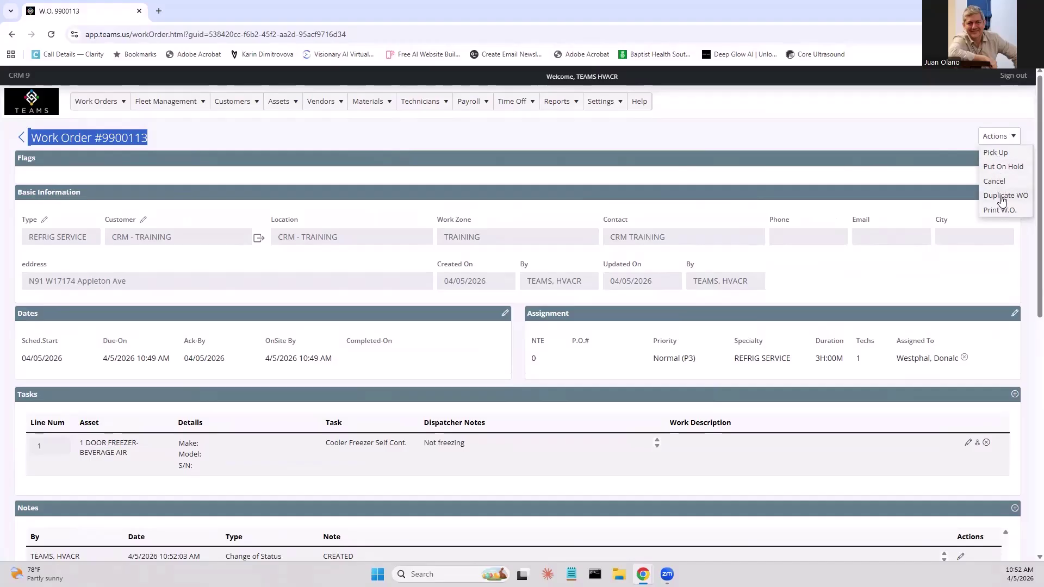
Step: Pick up the newly created work order, and return to the technician boards
left_click(995, 152)
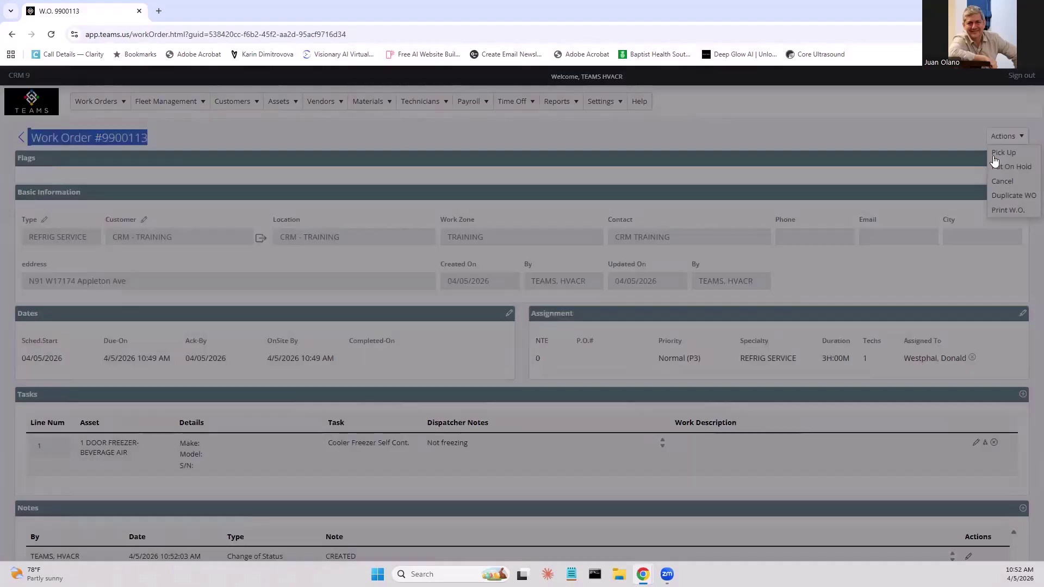
left_click(625, 361)
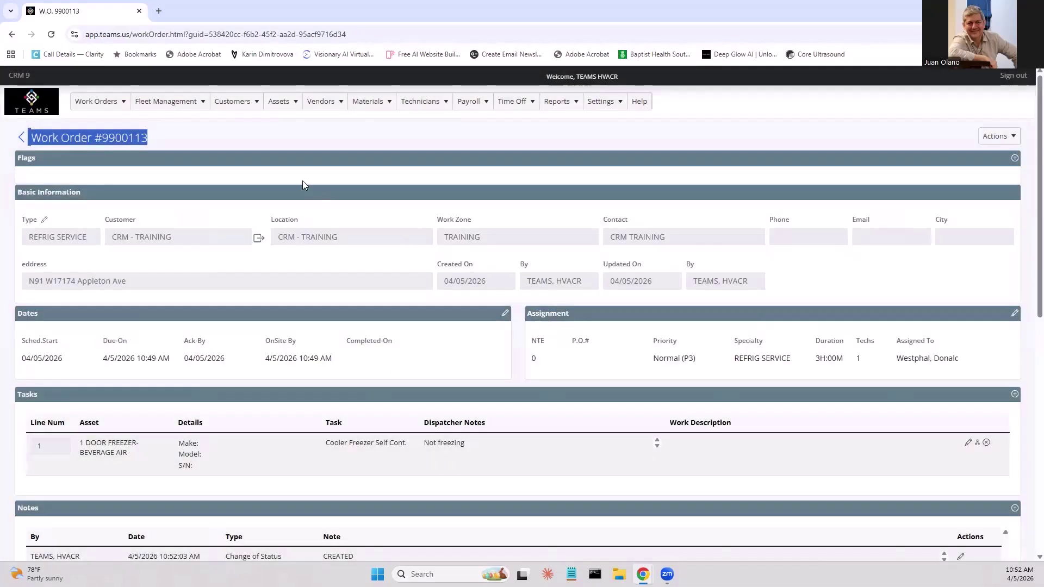
left_click(212, 138)
key("alt+Left")
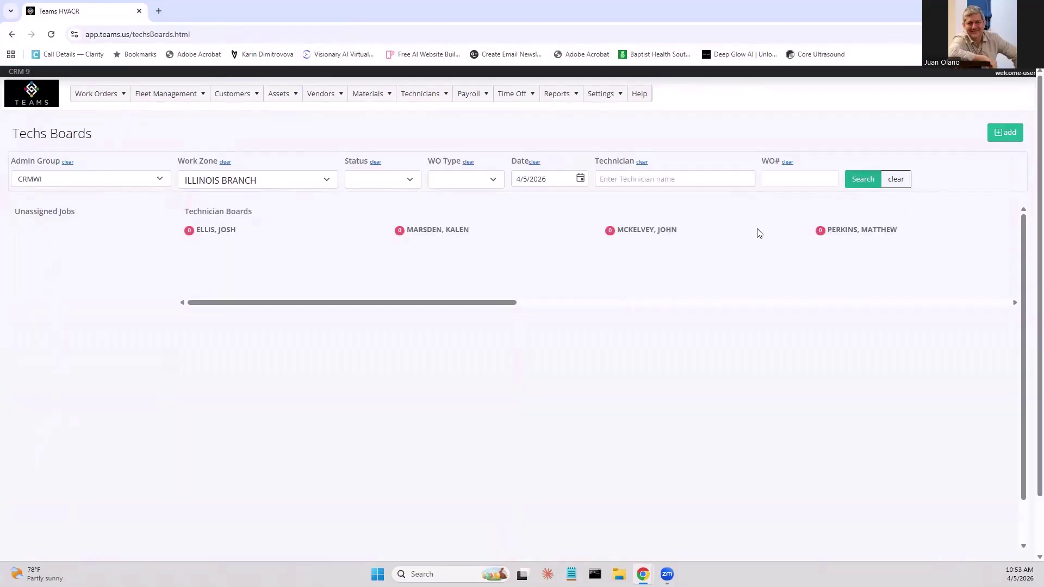
left_click_drag(471, 309, 274, 278)
Step: Open the Forms list and search for ALDI HVAC PM 01 - Checklist All HVACs forms
left_click(95, 93)
left_click(102, 140)
left_click(116, 190)
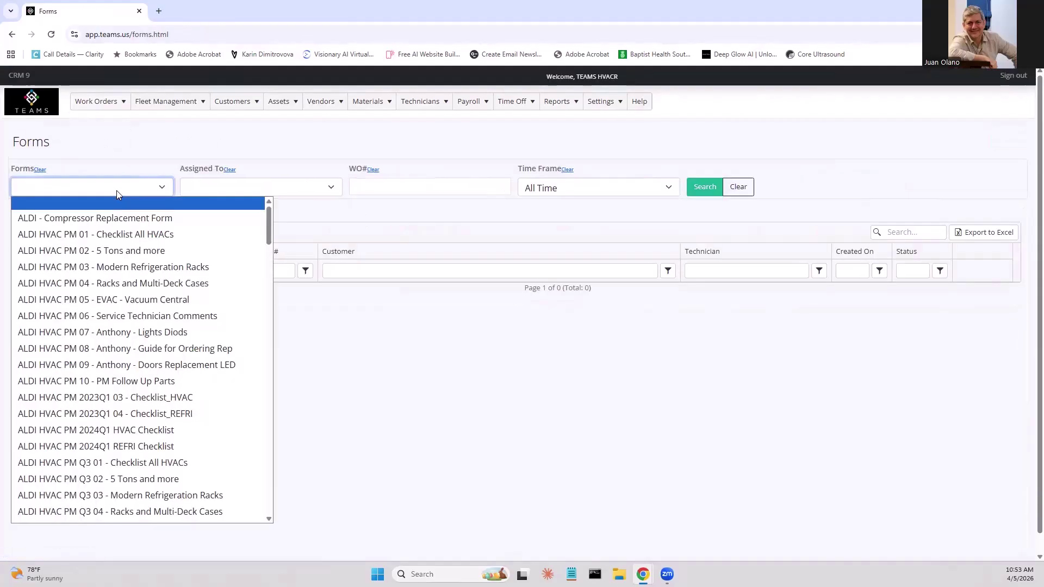
left_click(131, 234)
left_click(212, 188)
left_click(213, 188)
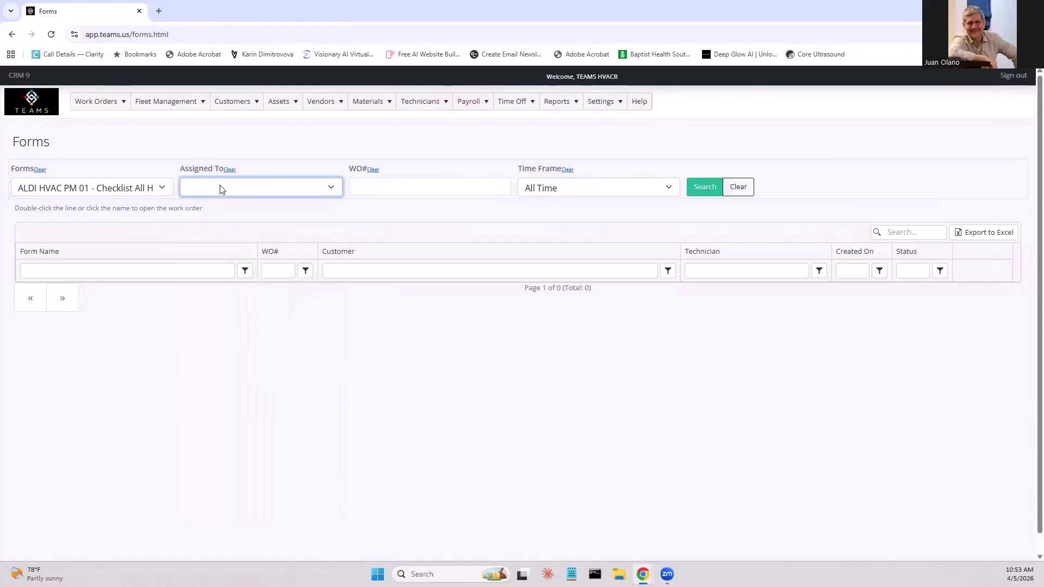
left_click(692, 192)
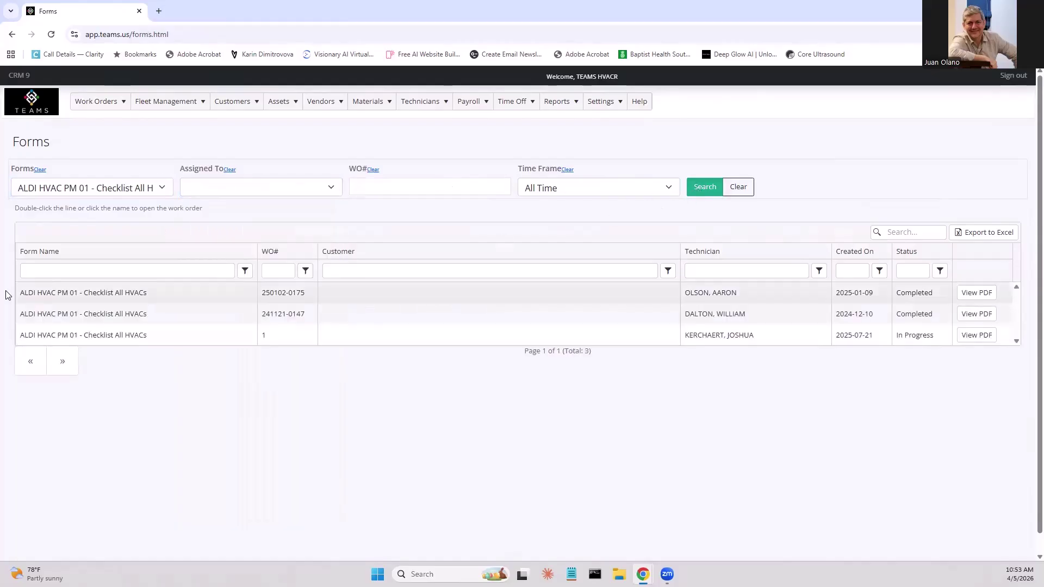
Step: View both pages of the PDF of the completed all-HVAC checklist created on 2025-01-09, and close it
left_click(51, 293)
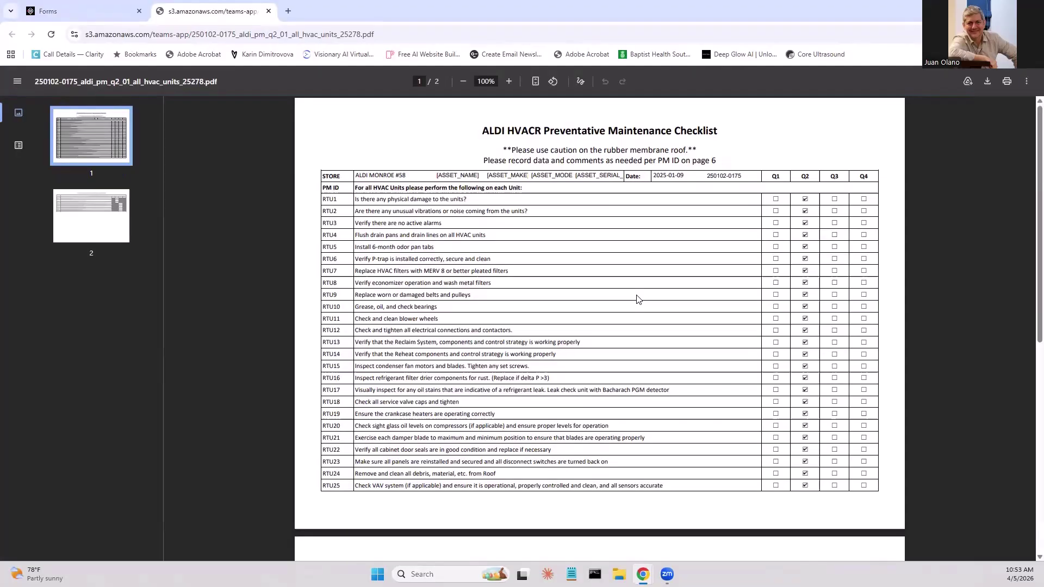
scroll(573, 305, "down", 3)
scroll(572, 305, "down", 4)
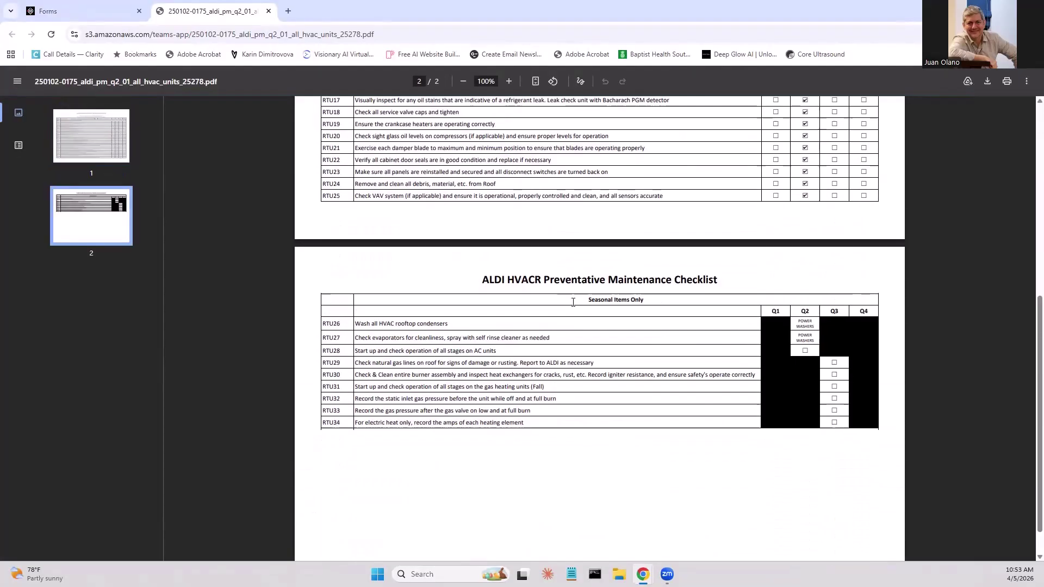
scroll(573, 299, "up", 6)
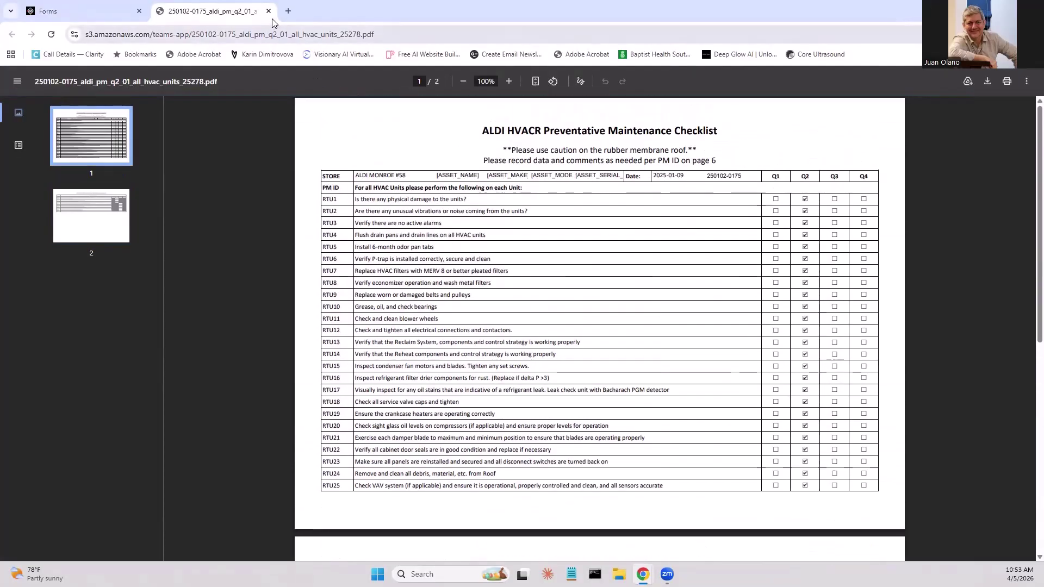
key("ctrl+w")
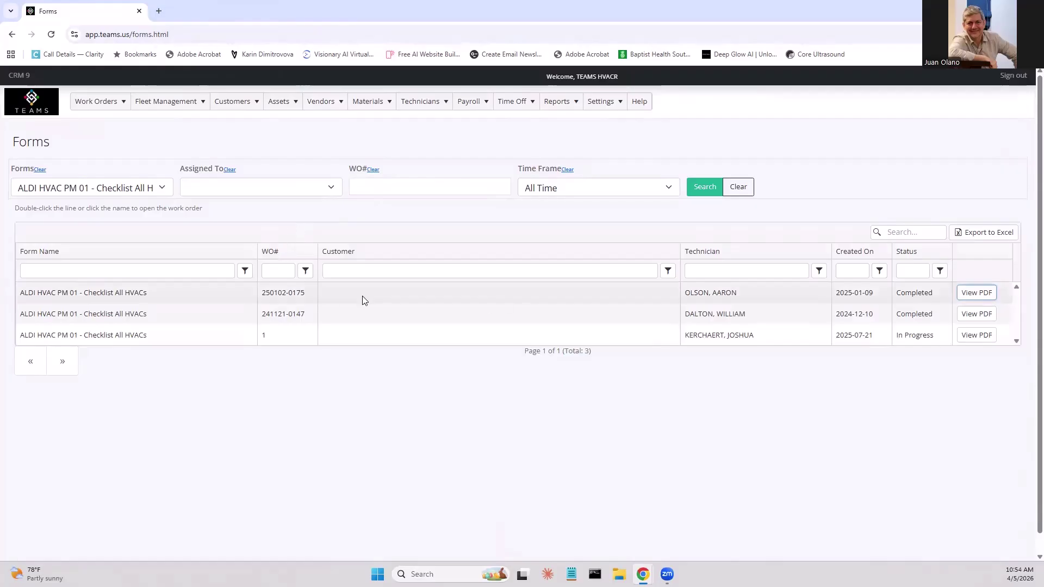
Step: Search for ALDI HVAC PM 04 - Racks and Multi-Deck Cases forms and view the PDFs of the in-progress and completed ones
left_click(133, 191)
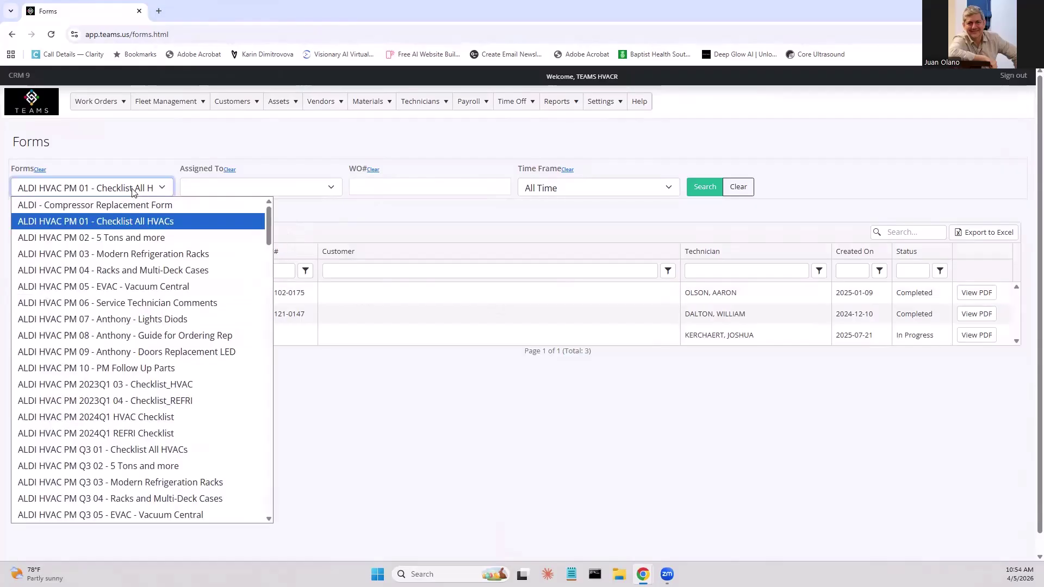
left_click(141, 263)
left_click(703, 189)
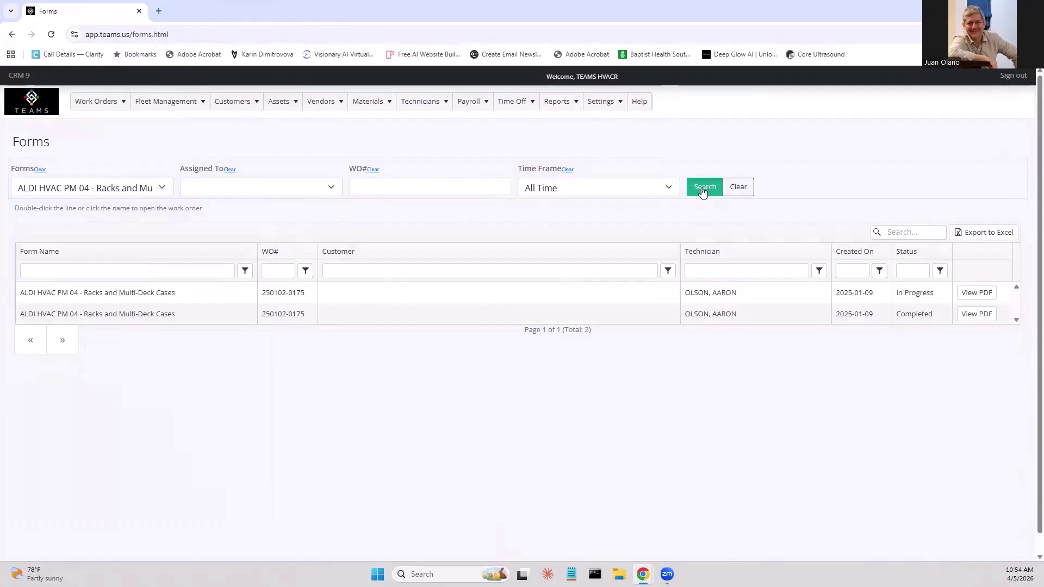
left_click(974, 294)
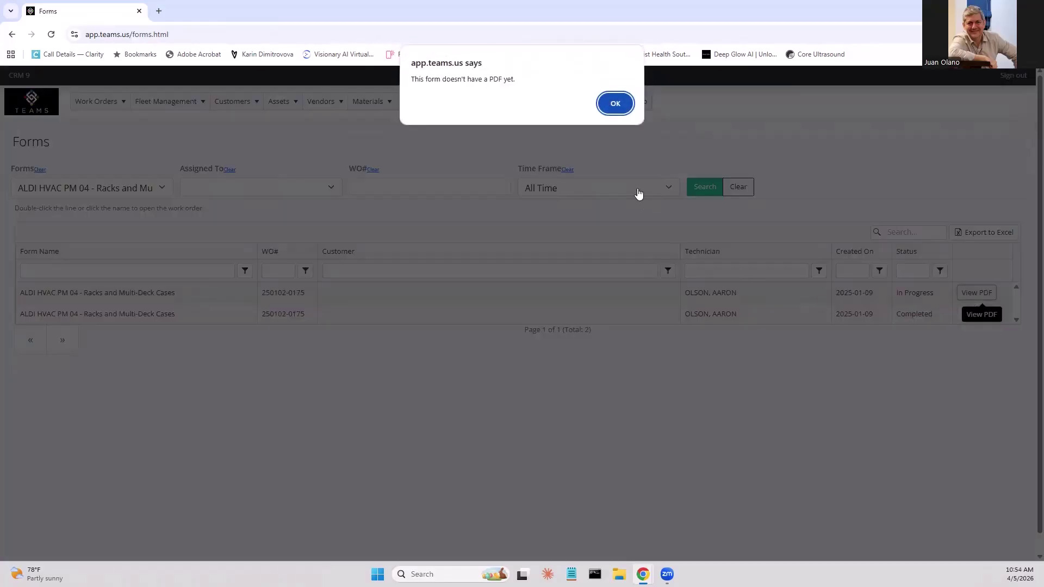
left_click(616, 101)
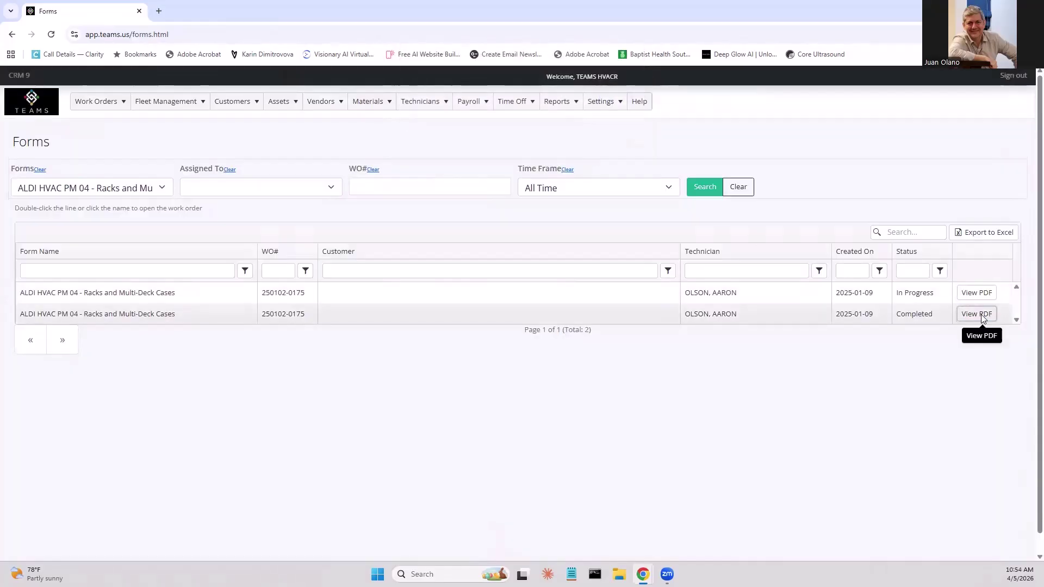
left_click(978, 314)
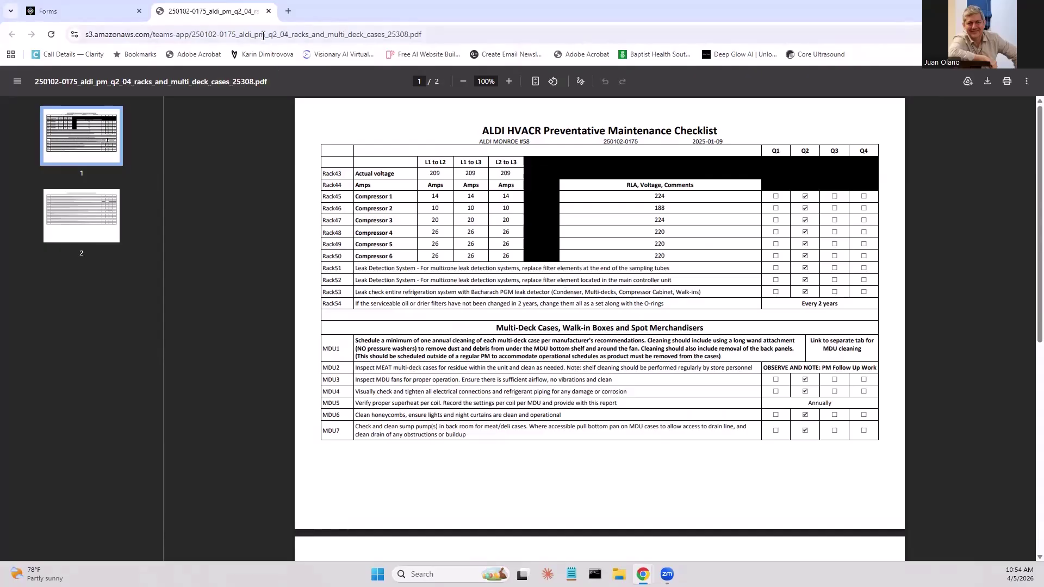
left_click(268, 11)
Step: Open the customer list and search it for admin group CRMWI and work zone TRAINING
left_click(220, 118)
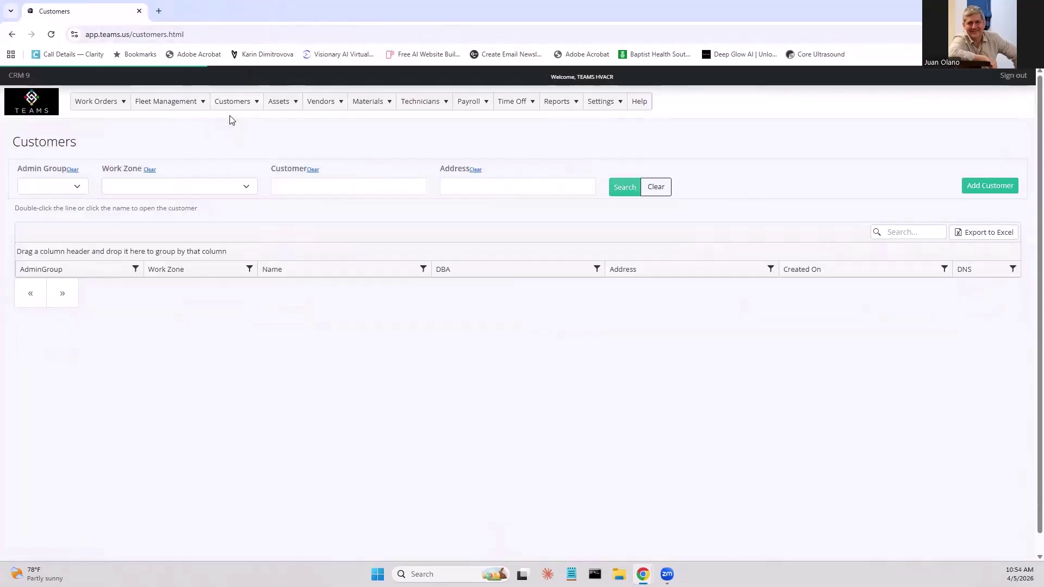
left_click(74, 187)
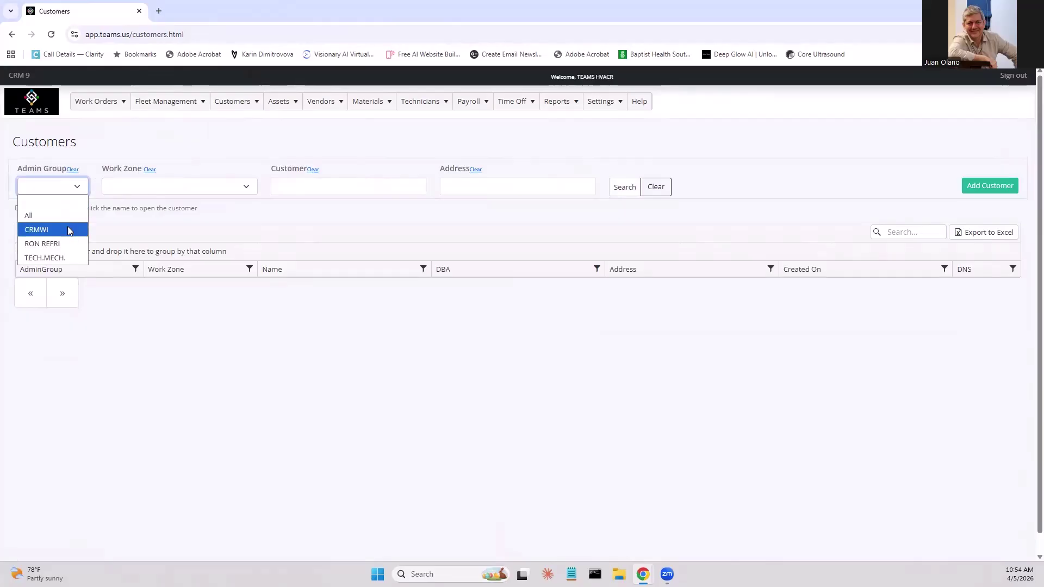
left_click(64, 218)
left_click(135, 192)
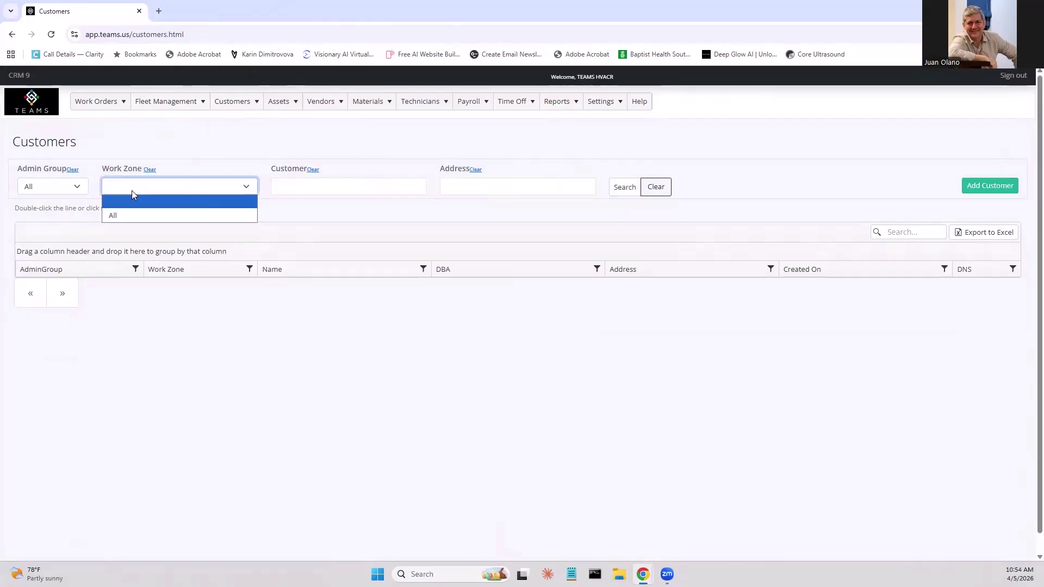
left_click(48, 188)
left_click(117, 190)
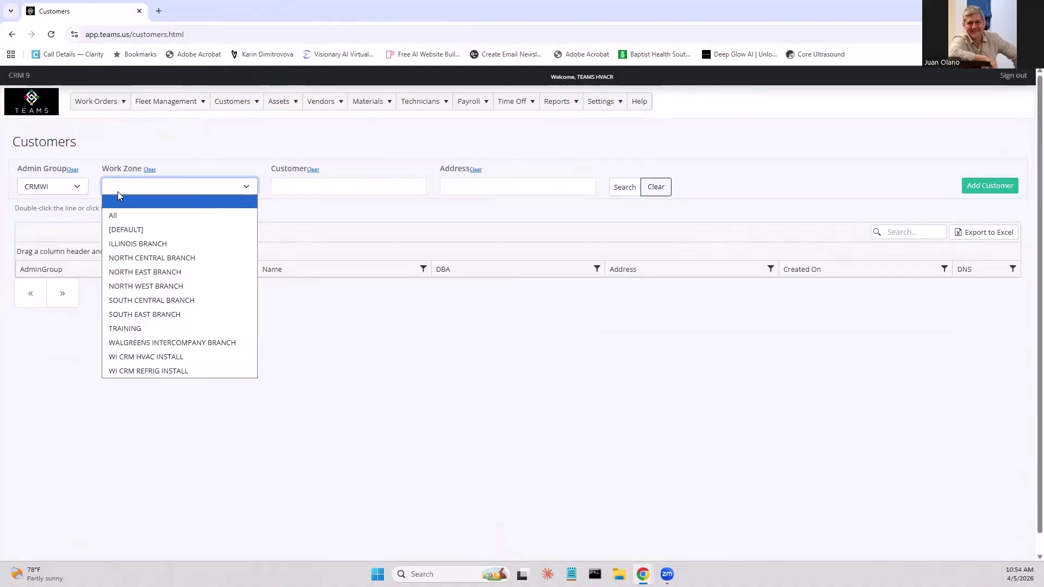
left_click(136, 326)
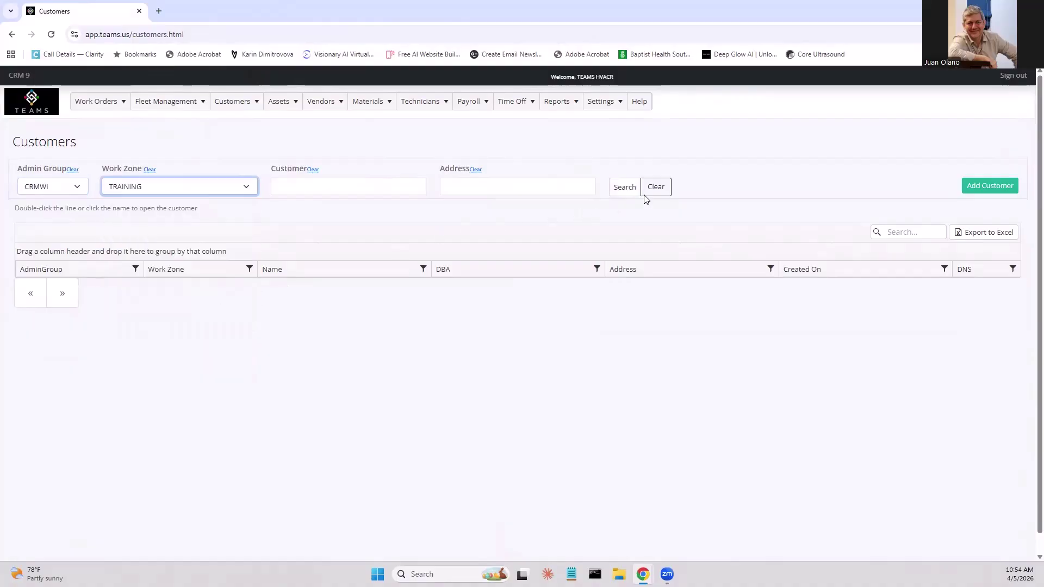
left_click(625, 187)
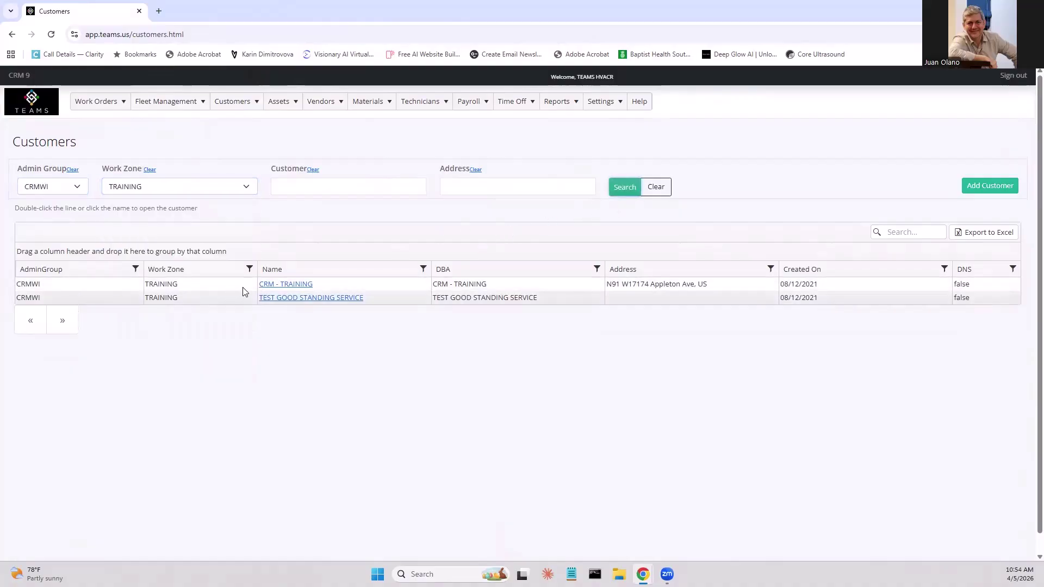
Step: Open the CRM - TRAINING customer record and review its general information, work orders and assets
left_click(283, 285)
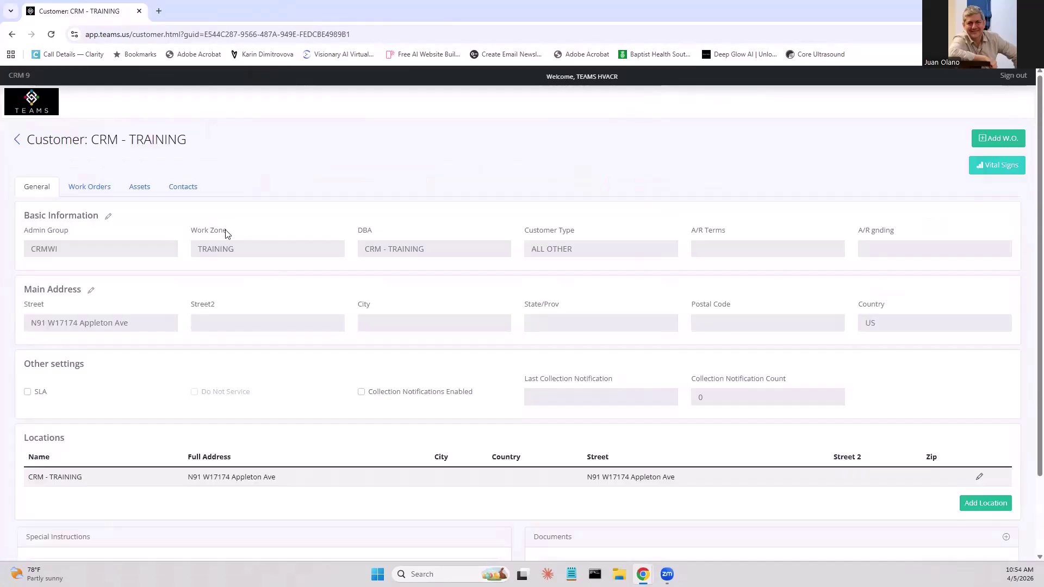
scroll(226, 232, "down", 3)
scroll(226, 231, "up", 3)
left_click(99, 190)
left_click(133, 193)
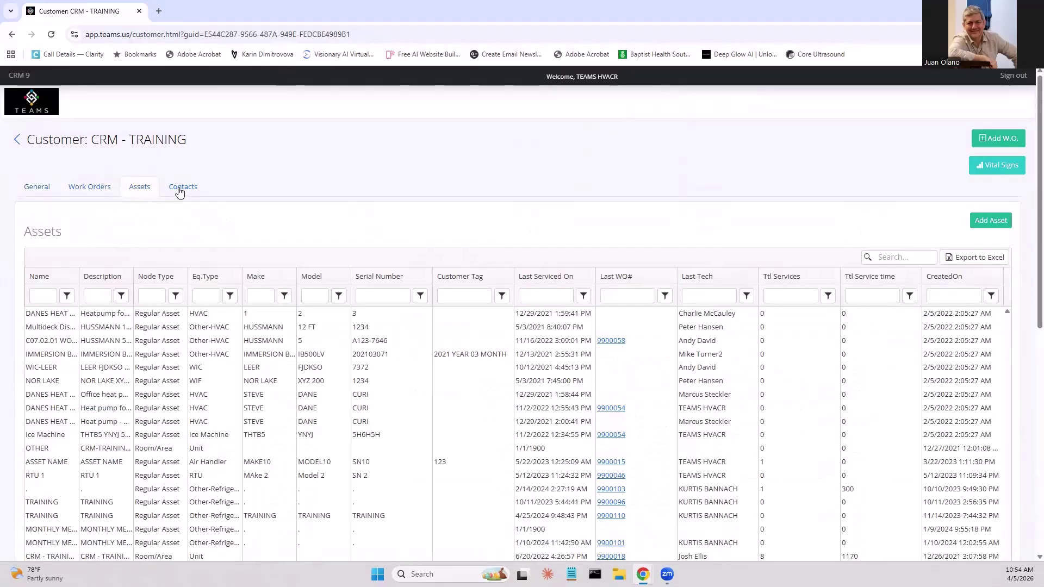
Step: Review the new asset form for CRM - TRAINING with Air Handler as the equipment type, and cancel without saving
left_click(981, 222)
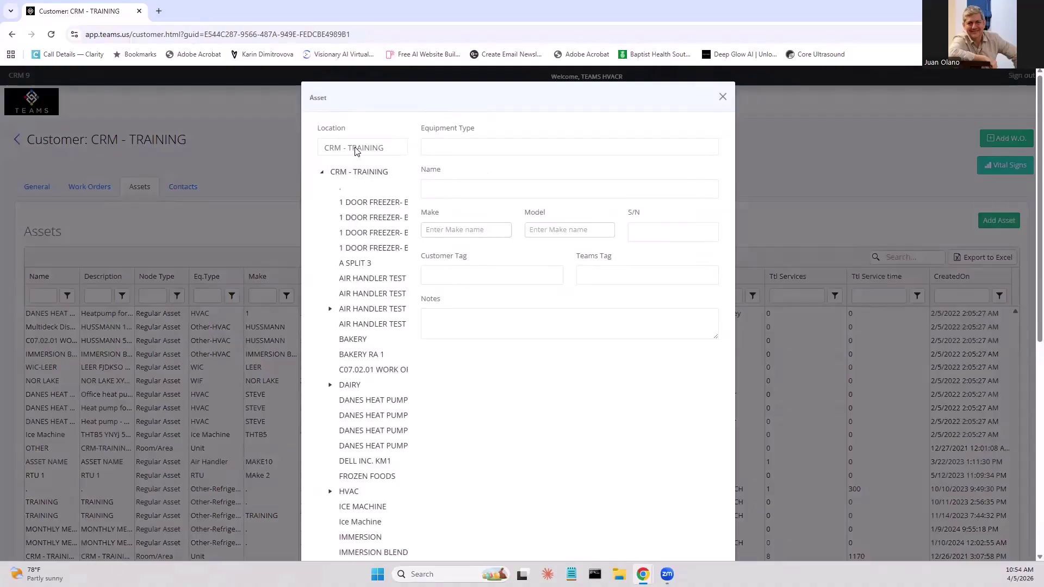
left_click(439, 148)
left_click(449, 178)
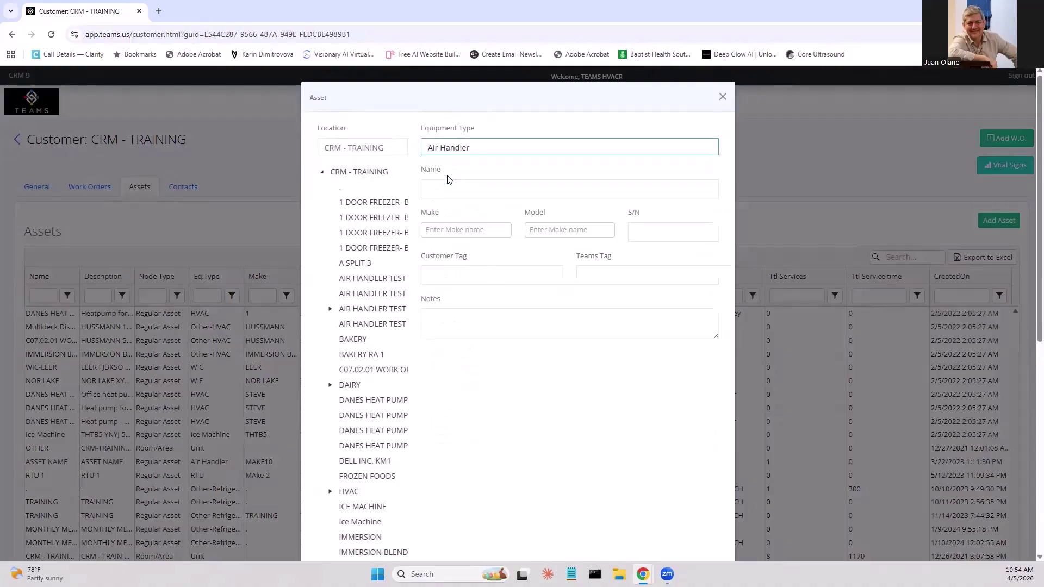
left_click(451, 192)
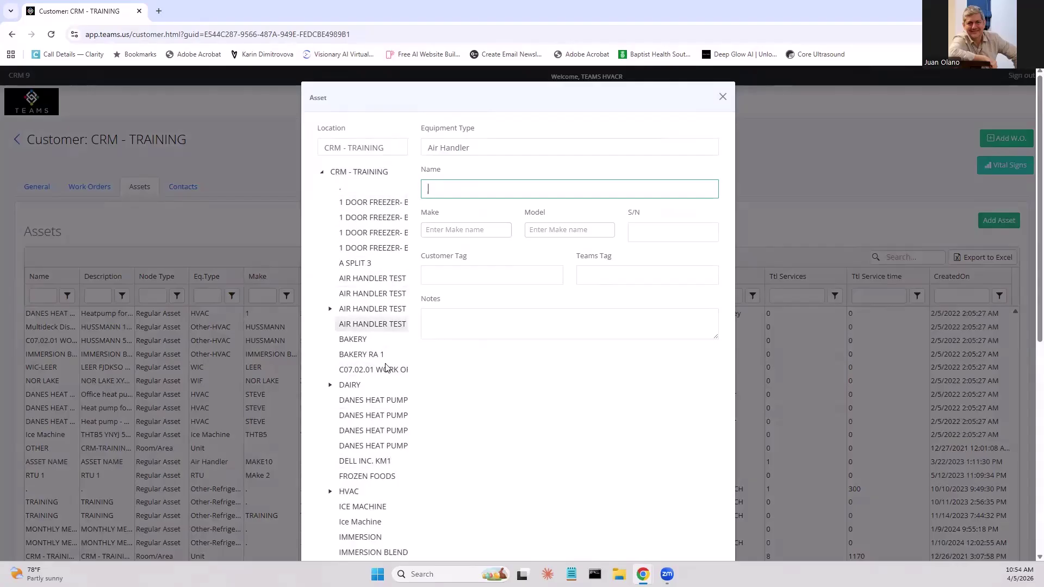
scroll(650, 363, "down", 7)
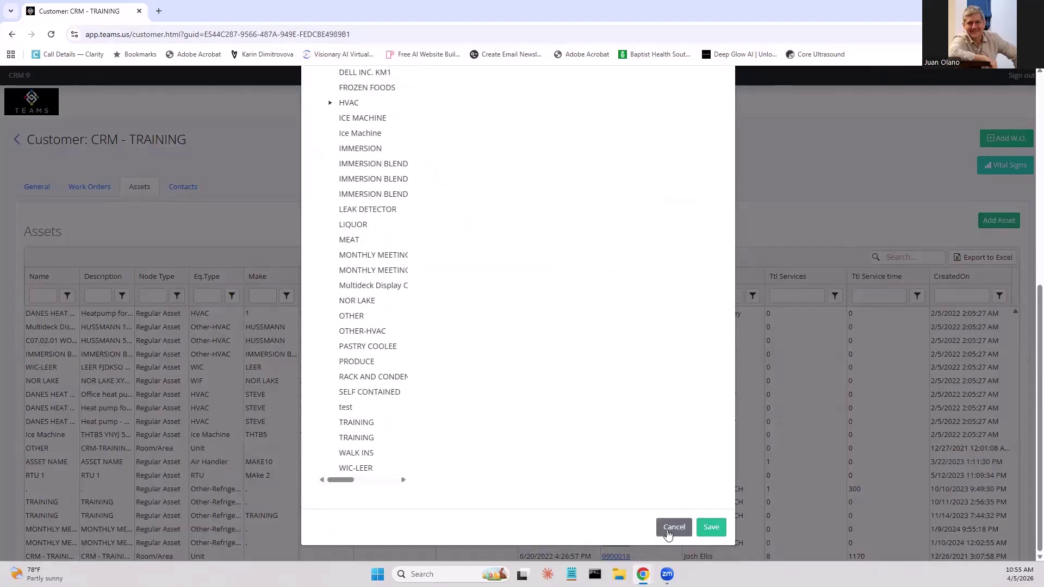
left_click(668, 532)
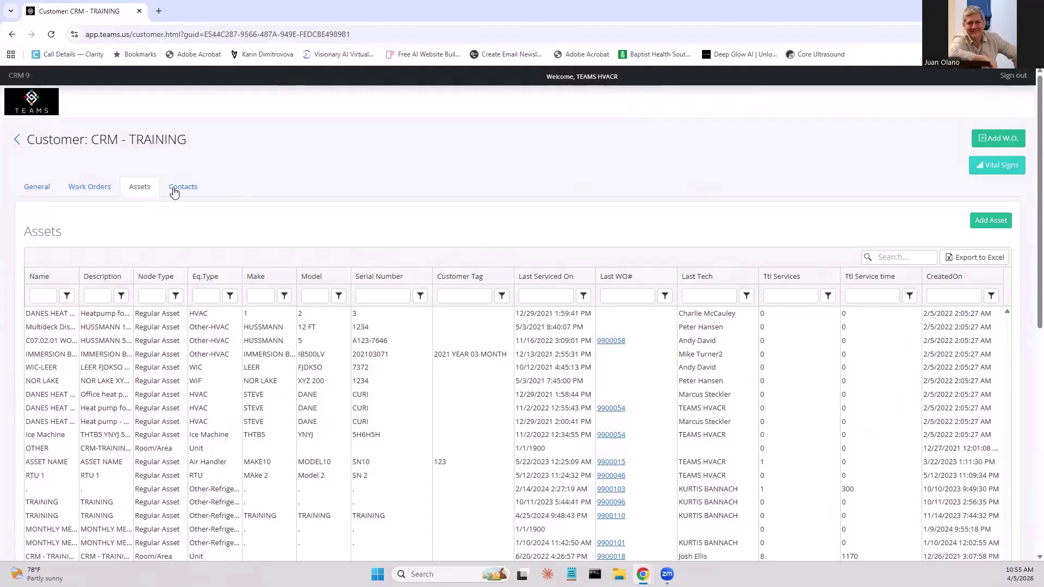
Step: Review the customer's contacts and the main contact's details, and close the contact editor without saving
left_click(174, 190)
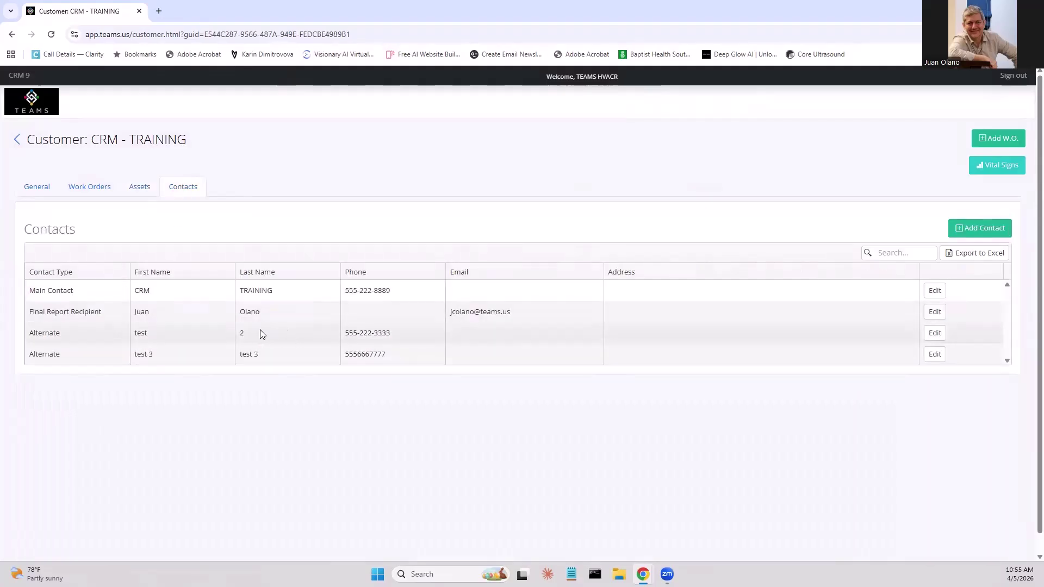
left_click(933, 290)
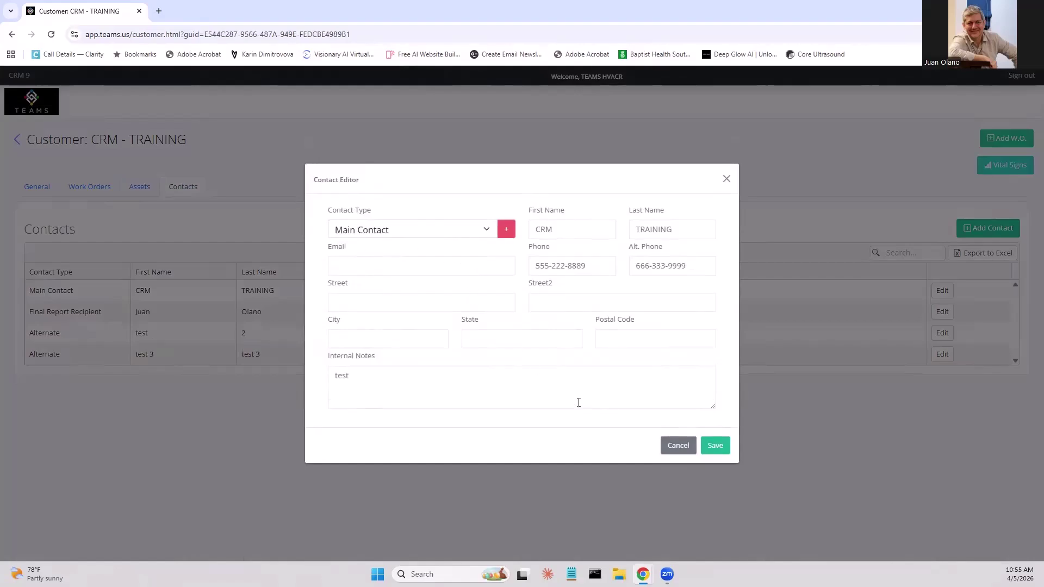
left_click(678, 446)
Step: Open the first refrigeration service work order in the customer's work order list and review its sections down to the additional information
left_click(84, 188)
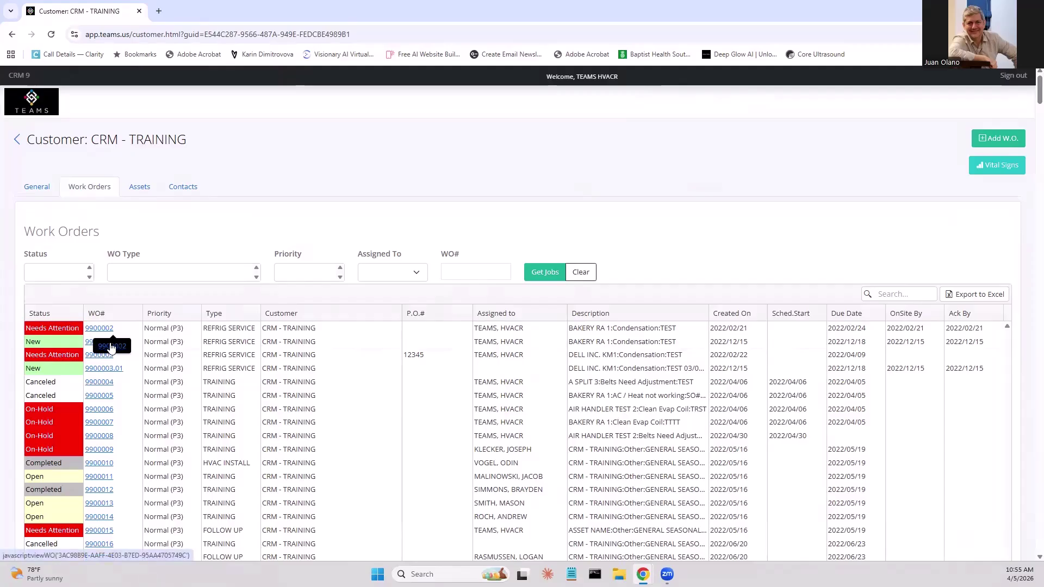
left_click(97, 329)
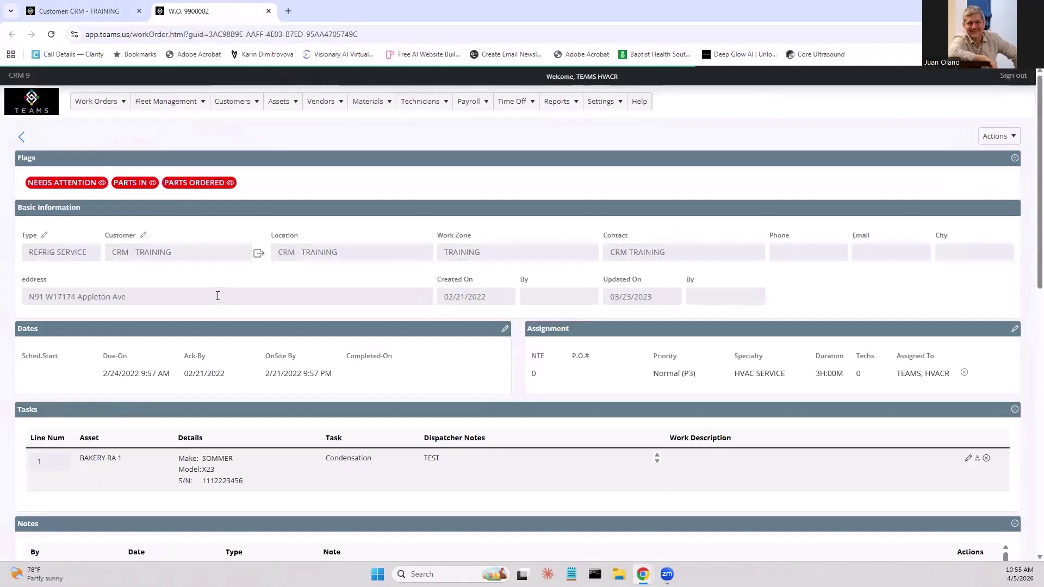
scroll(216, 246, "down", 9)
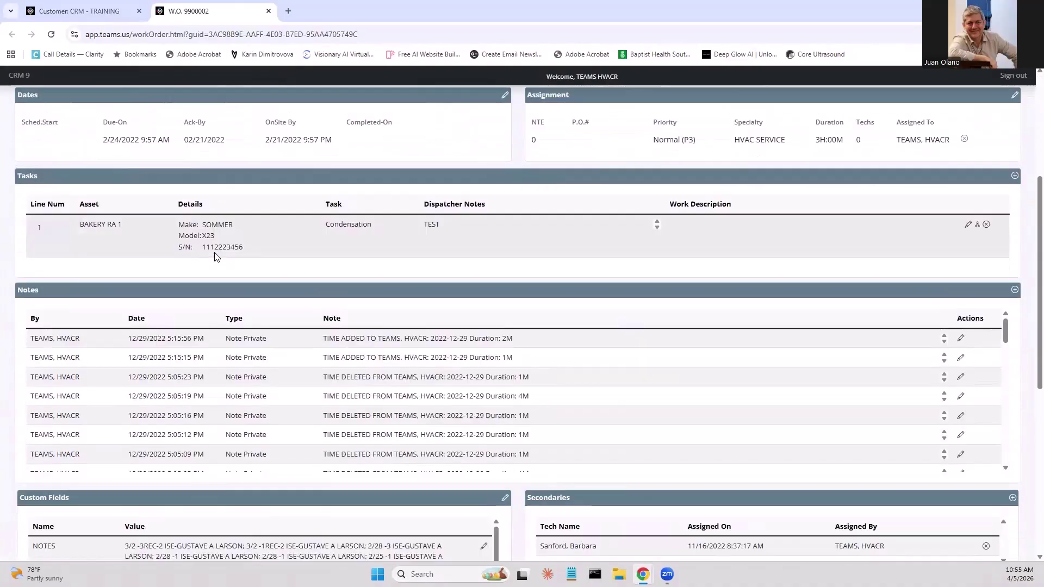
scroll(214, 256, "up", 9)
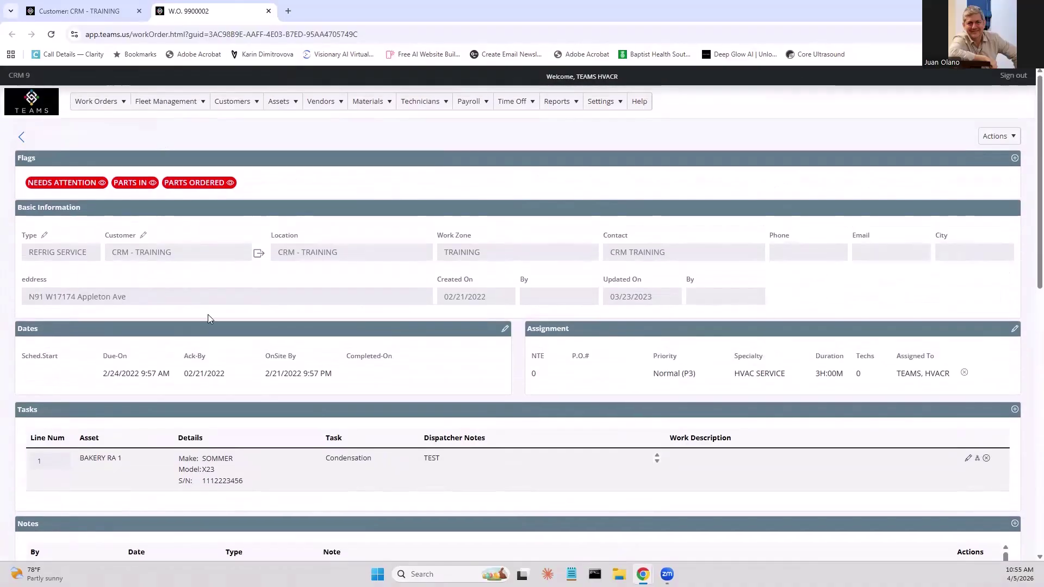
scroll(268, 341, "down", 10)
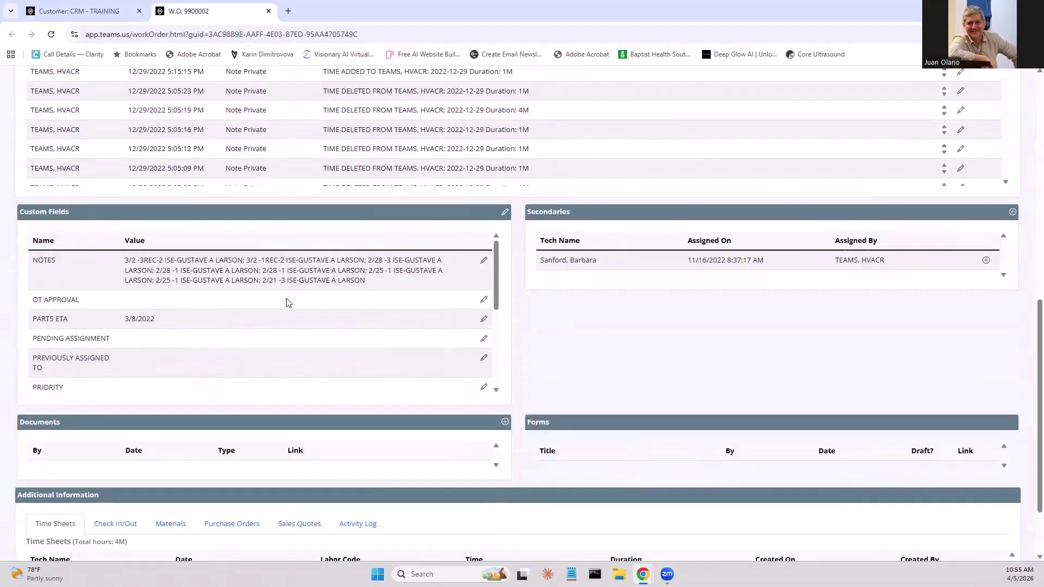
Step: Return to the CRM - TRAINING customer record, review its general information and locations, and open the customer's Vital Signs
scroll(278, 294, "down", 2)
left_click(90, 11)
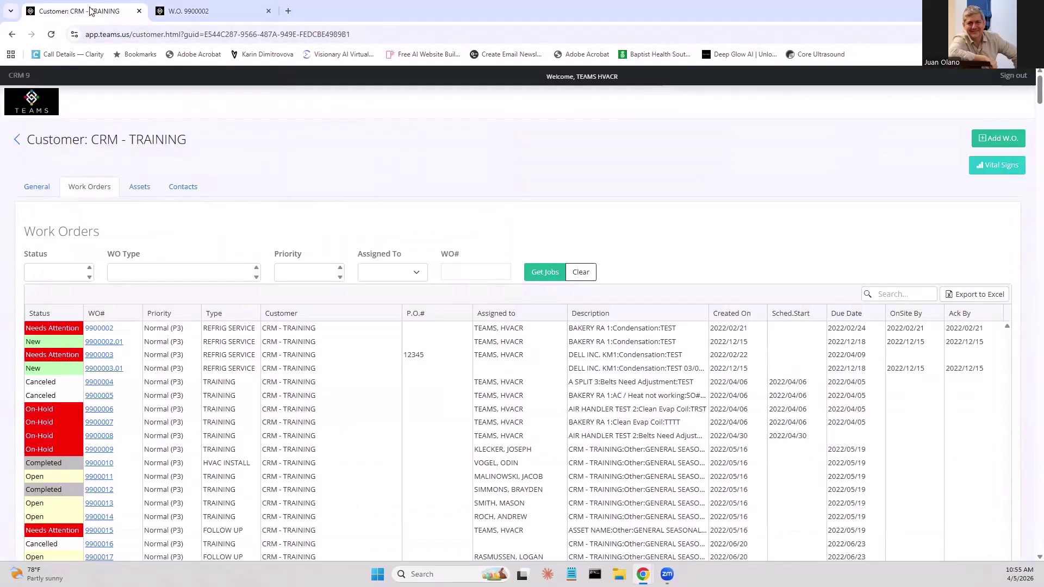
left_click(39, 188)
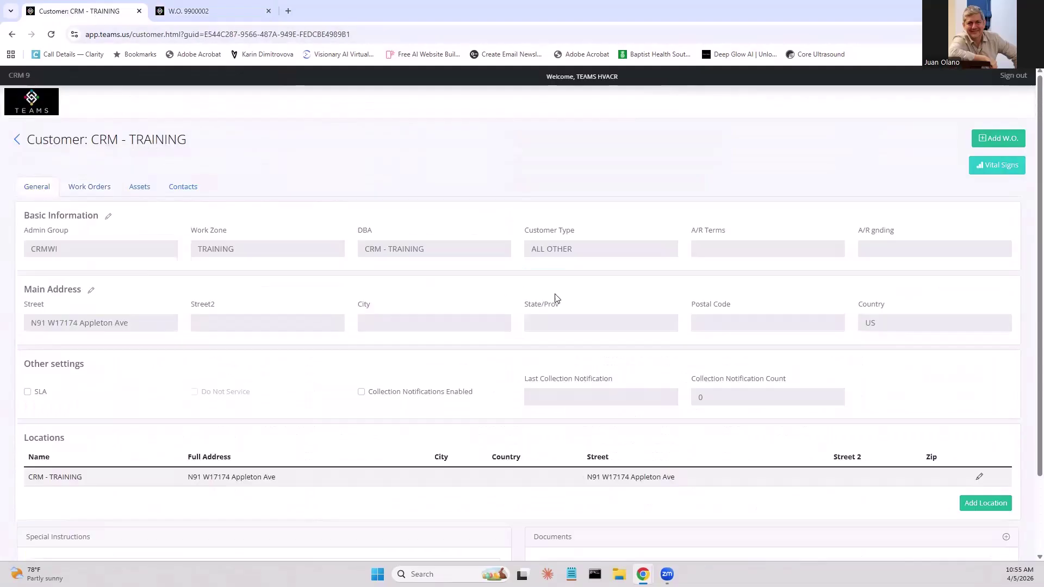
scroll(728, 330, "down", 2)
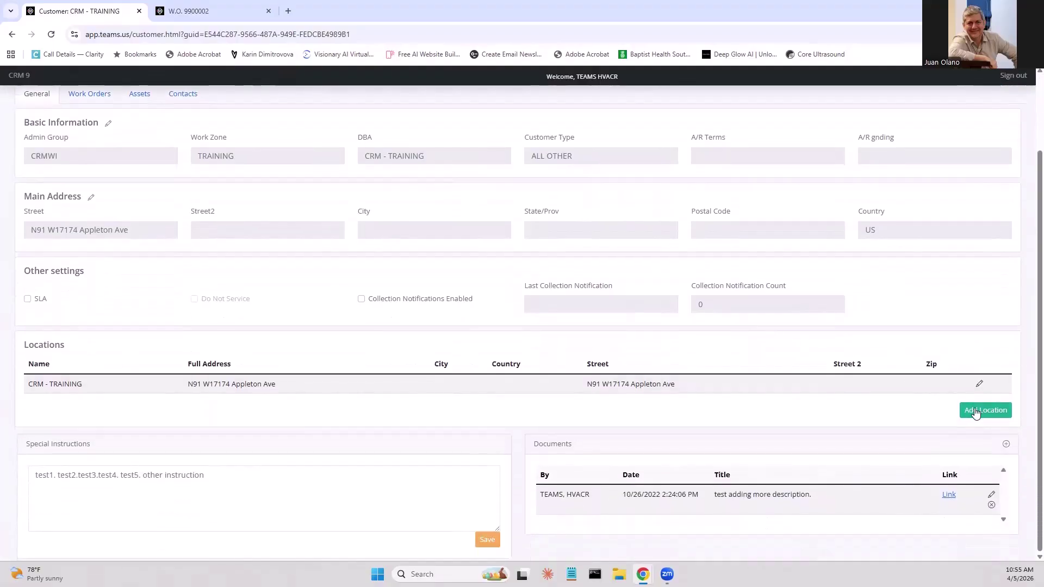
scroll(914, 381, "up", 2)
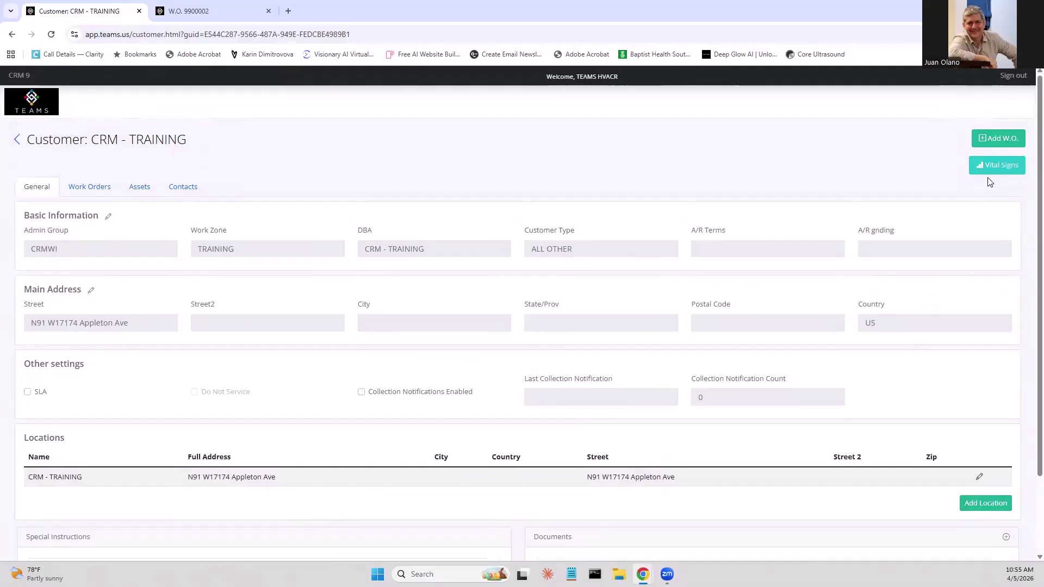
left_click(997, 165)
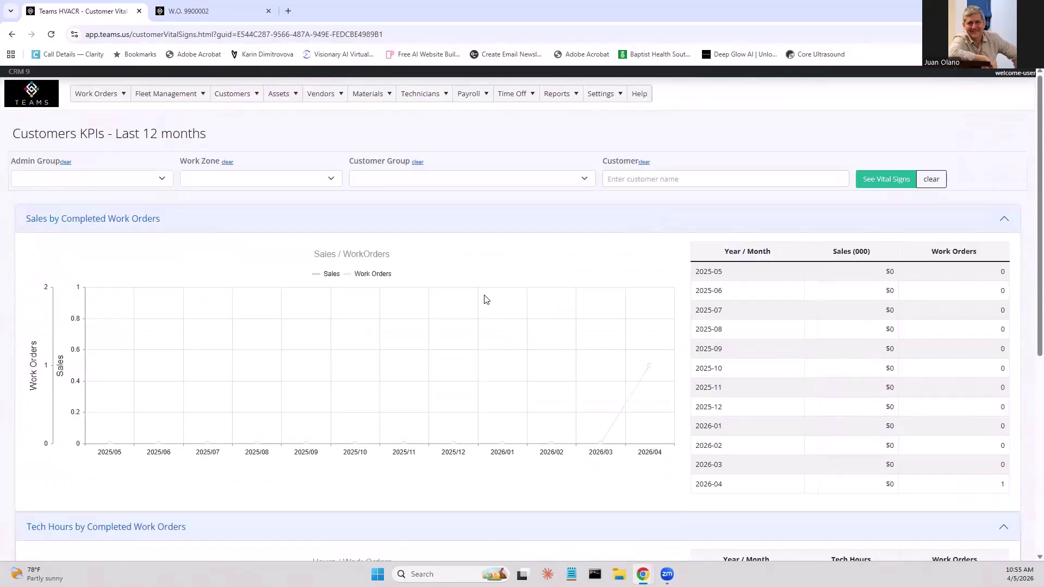
Step: Open the vendor list and review the BALDWIN SOCIETY vendor's purchase orders and general details
left_click(319, 121)
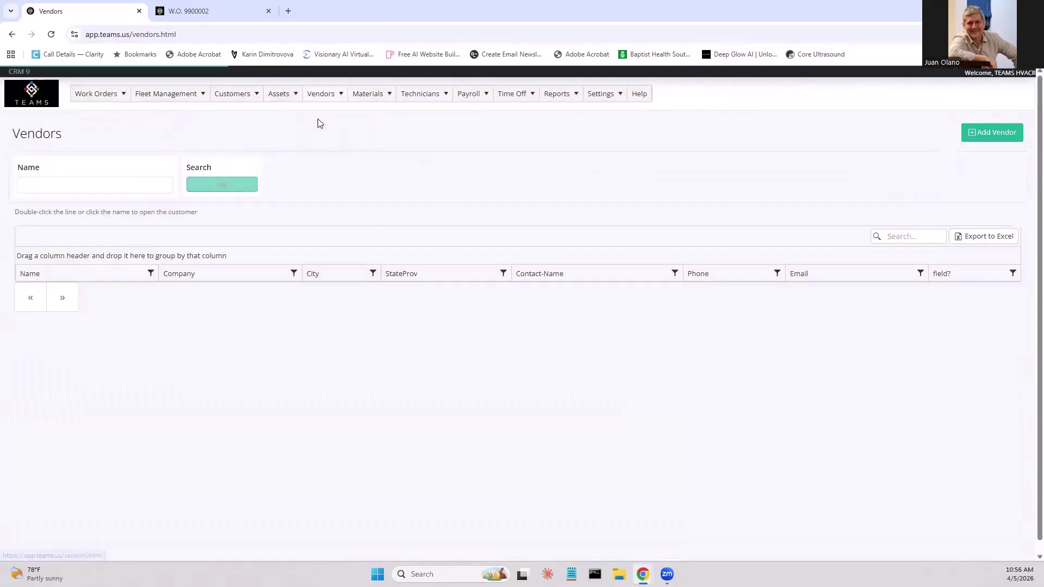
left_click(116, 182)
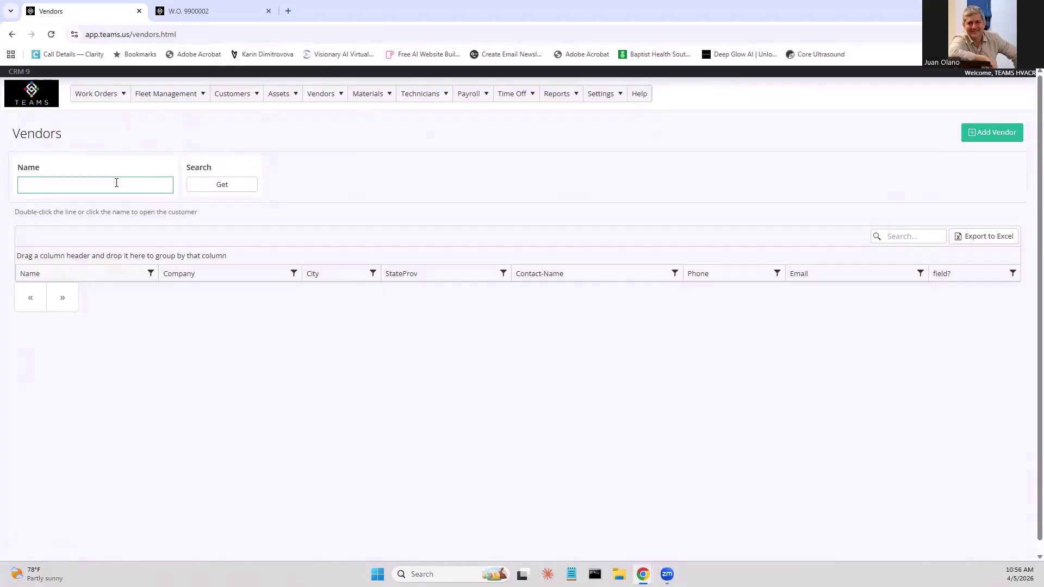
left_click(54, 288)
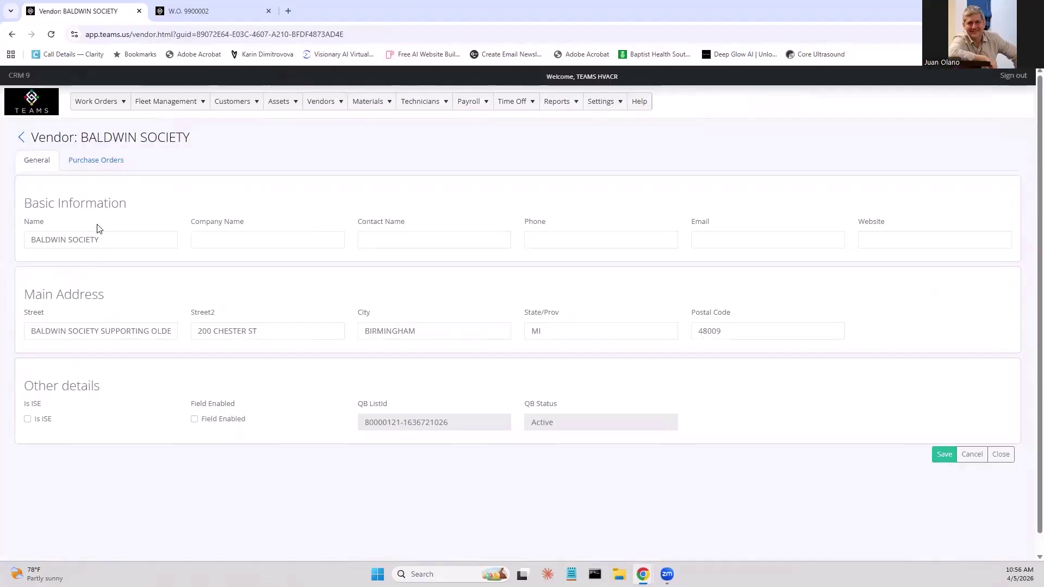
left_click(87, 162)
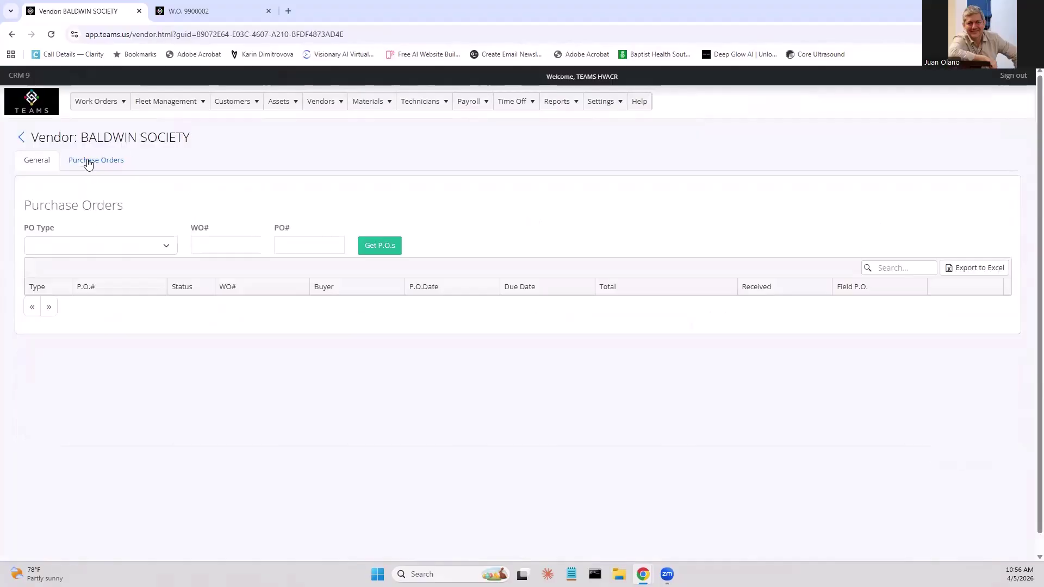
left_click(39, 166)
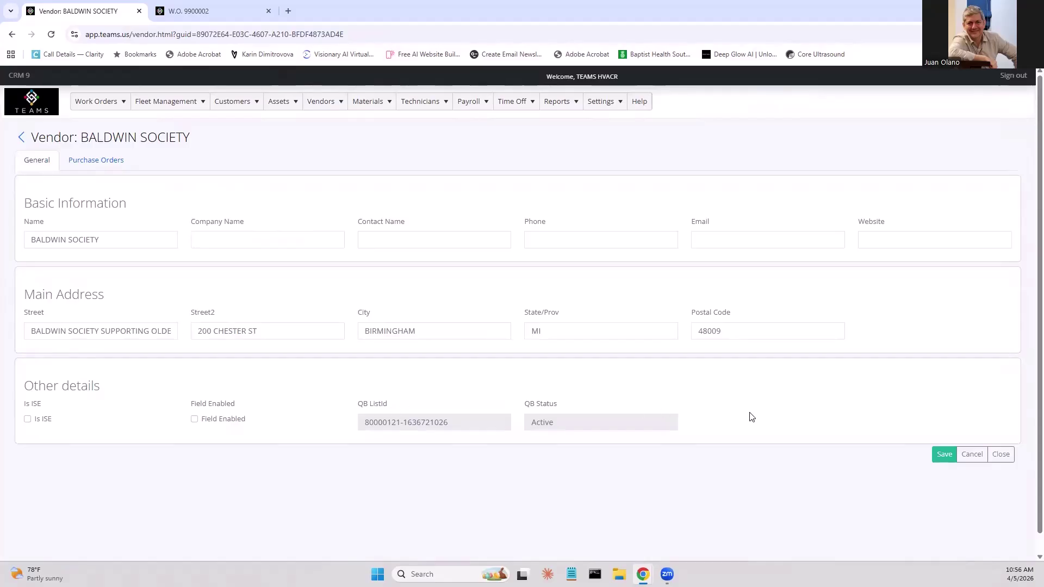
Step: Go to the vendors' purchase orders page and open a new purchase order
left_click(320, 103)
left_click(329, 134)
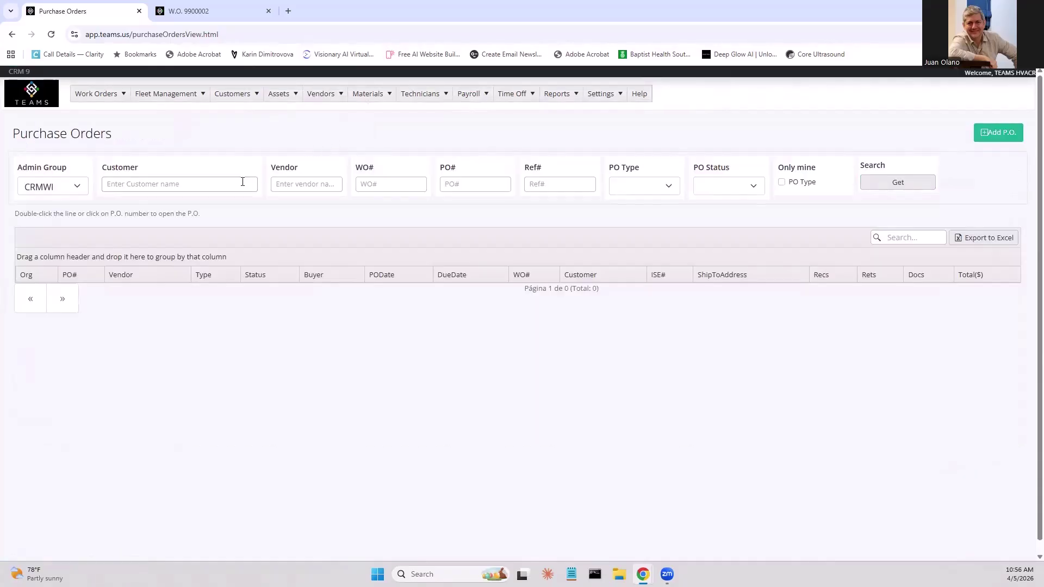
left_click(1004, 135)
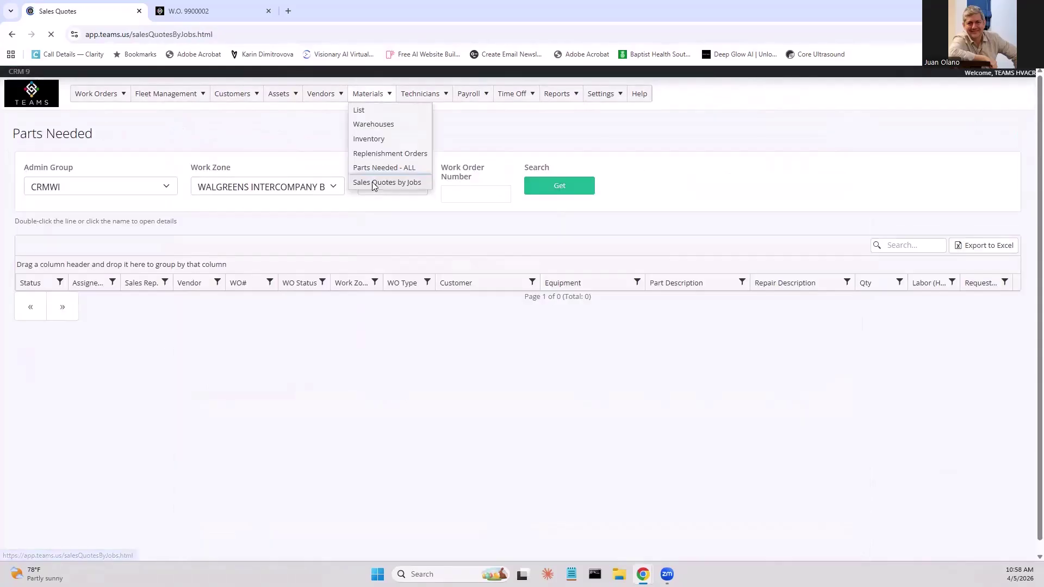
Step: Open the first sales quote in Sales Quotes by Jobs and review its parts needed and quote lines
left_click(375, 182)
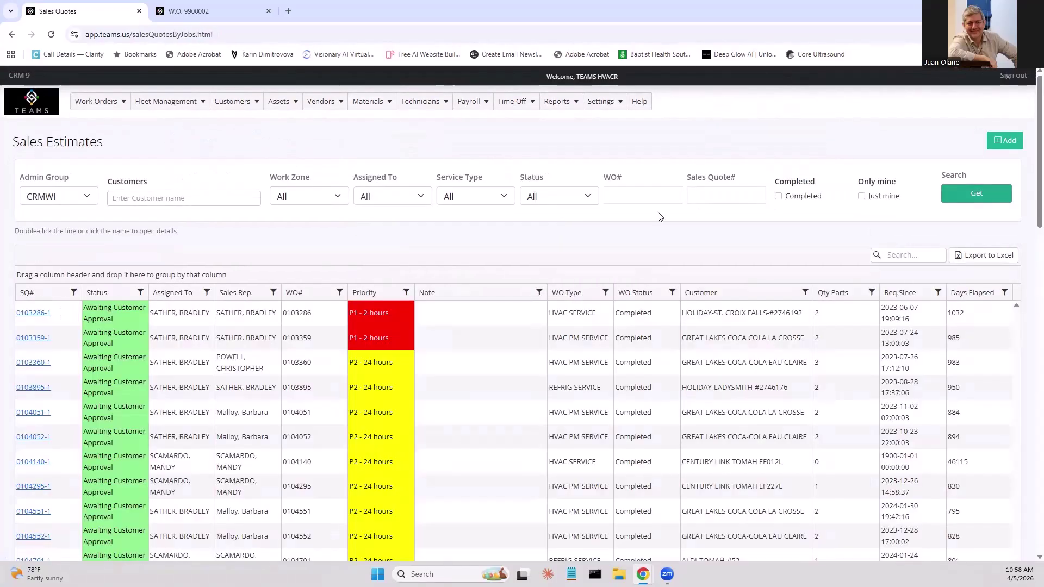
left_click(32, 315)
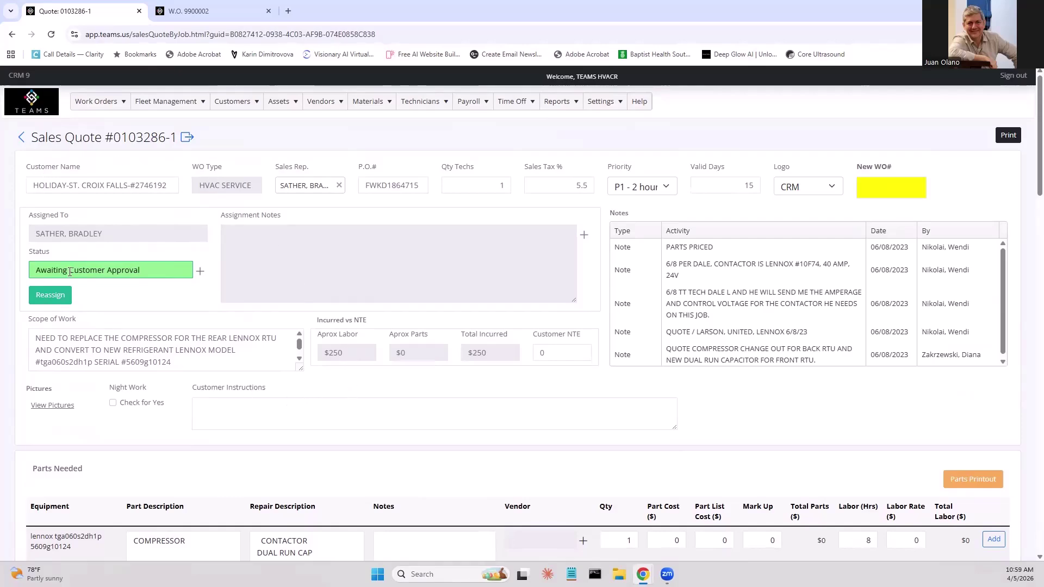
scroll(123, 307, "down", 5)
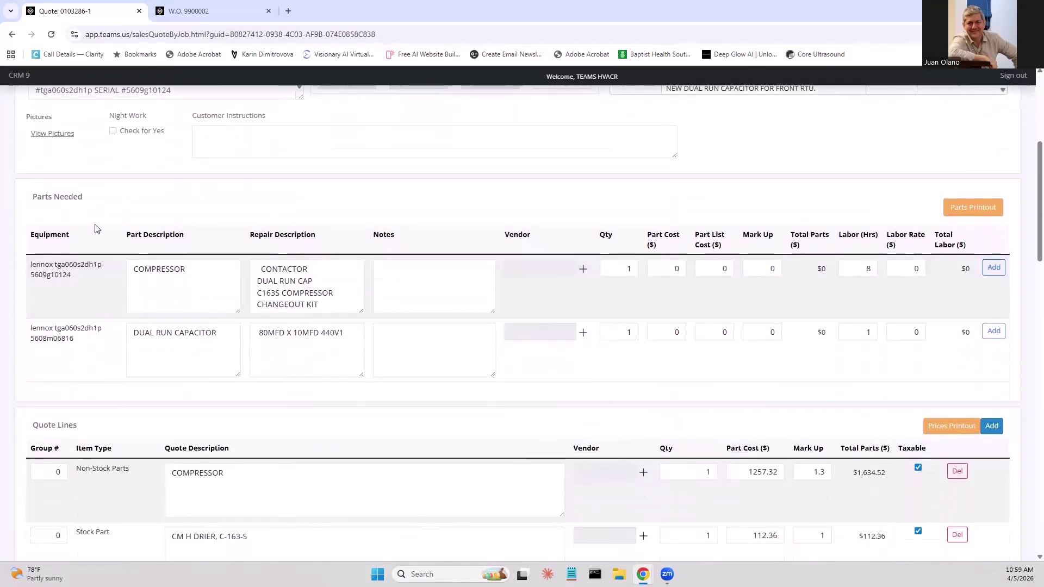
scroll(881, 158, "up", 5)
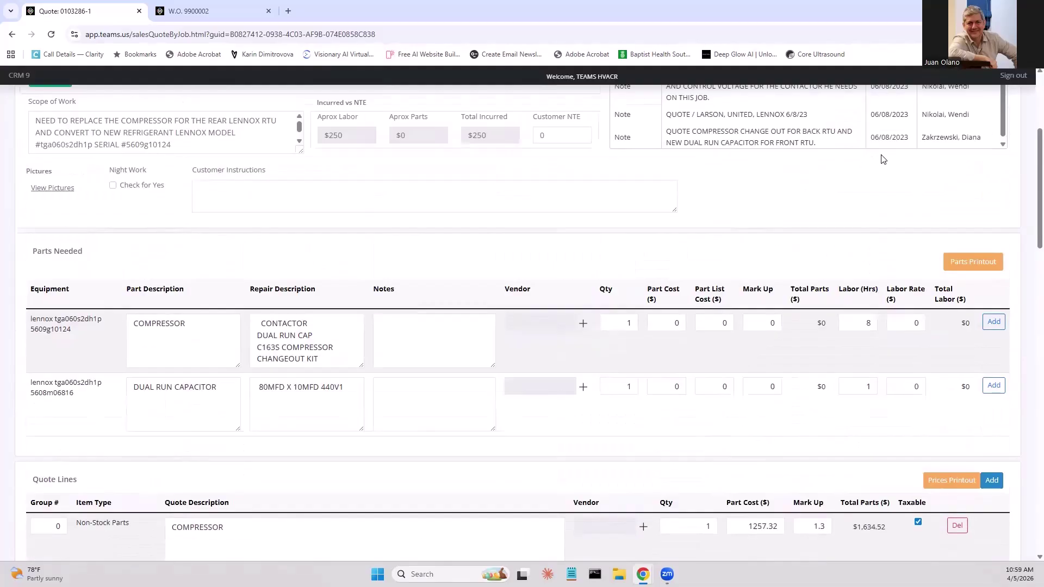
Step: Generate the printable PDF of the sales quote and review the estimate through its second page
left_click(1008, 142)
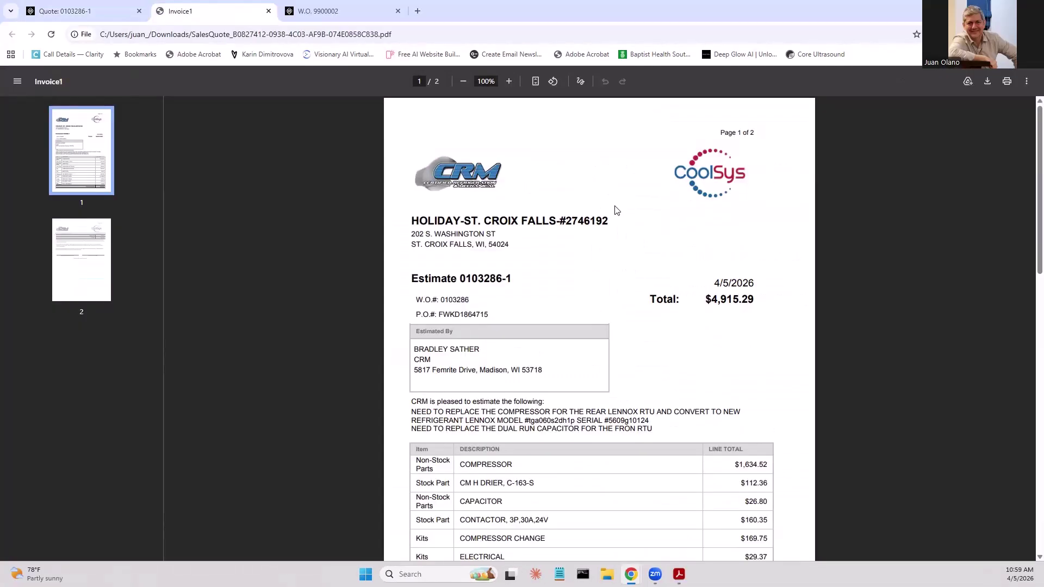
scroll(616, 211, "down", 7)
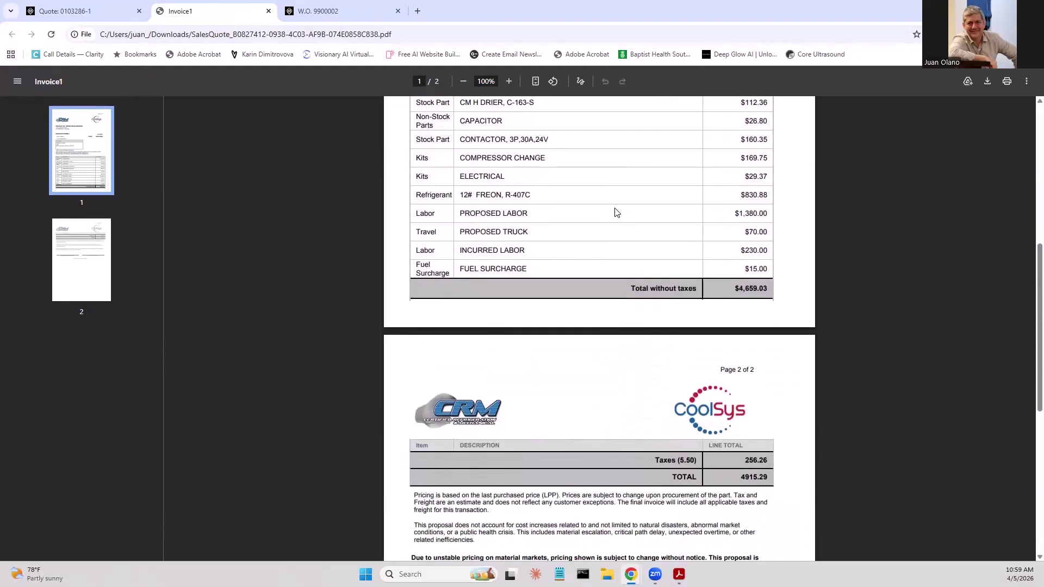
scroll(617, 212, "down", 3)
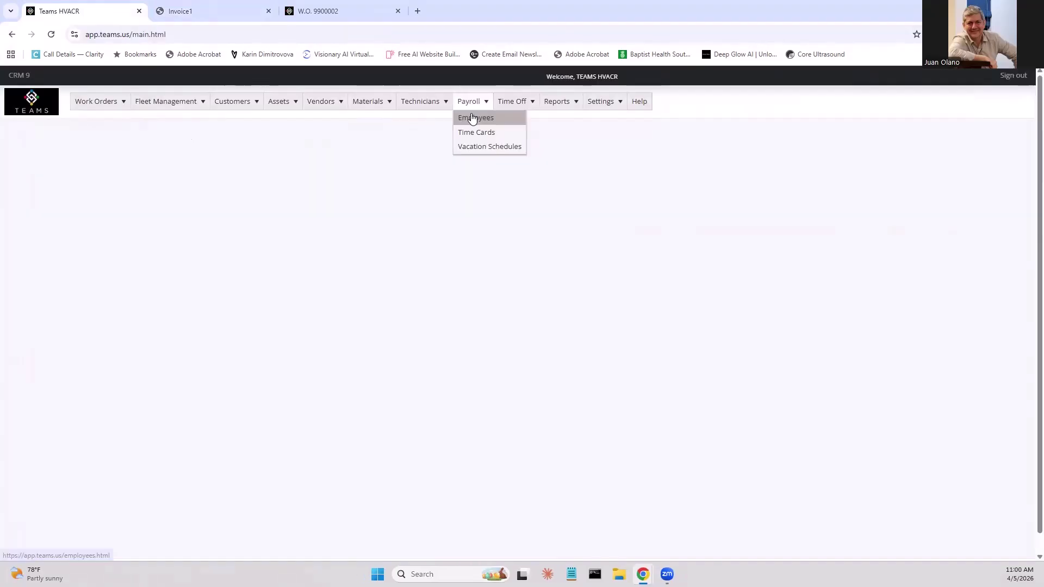
Step: Open the payroll employee list and retrieve the employees of the CRMWI admin group
left_click(471, 117)
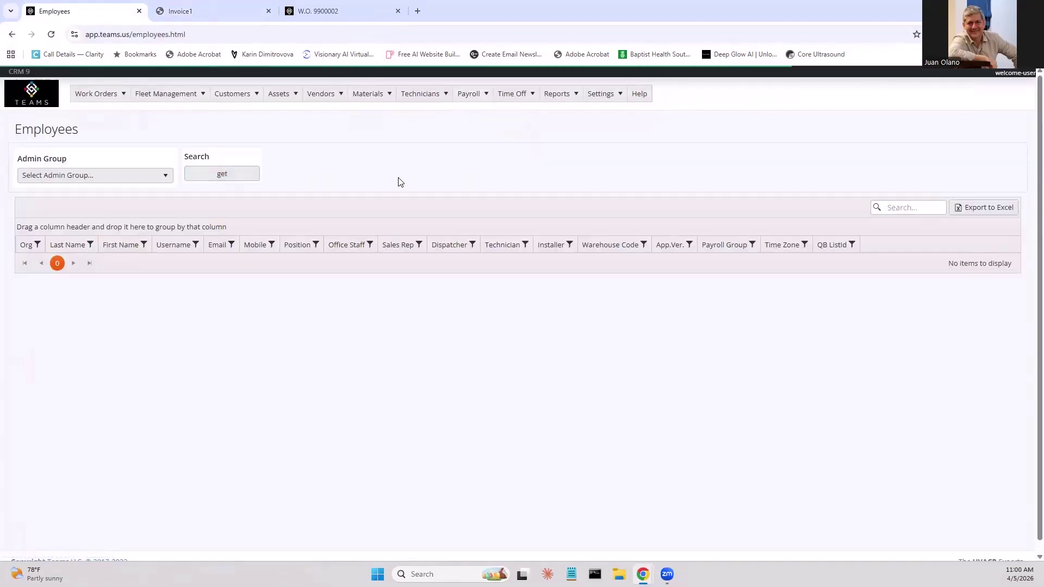
left_click(77, 177)
left_click(77, 208)
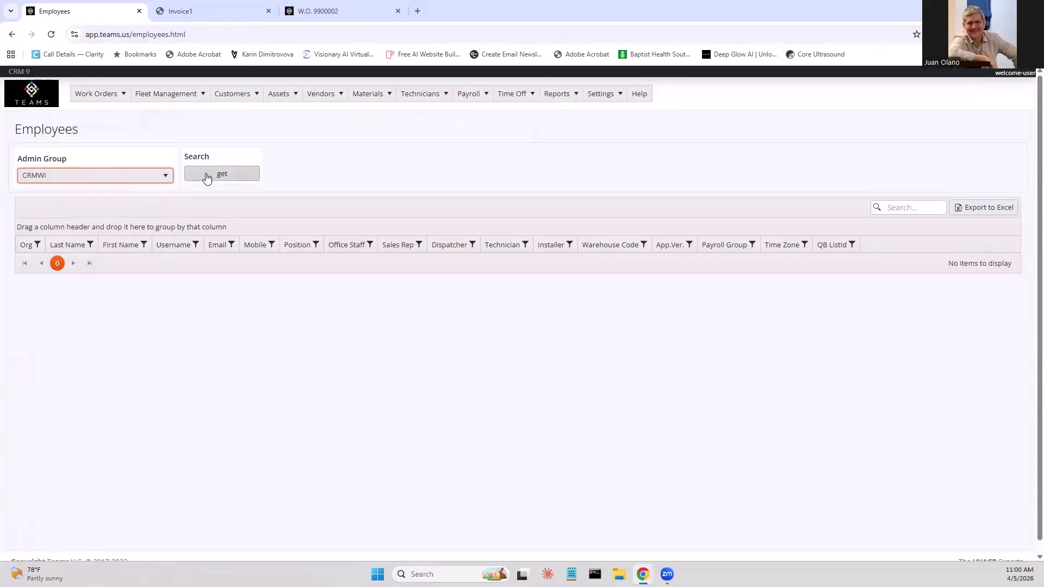
left_click(207, 179)
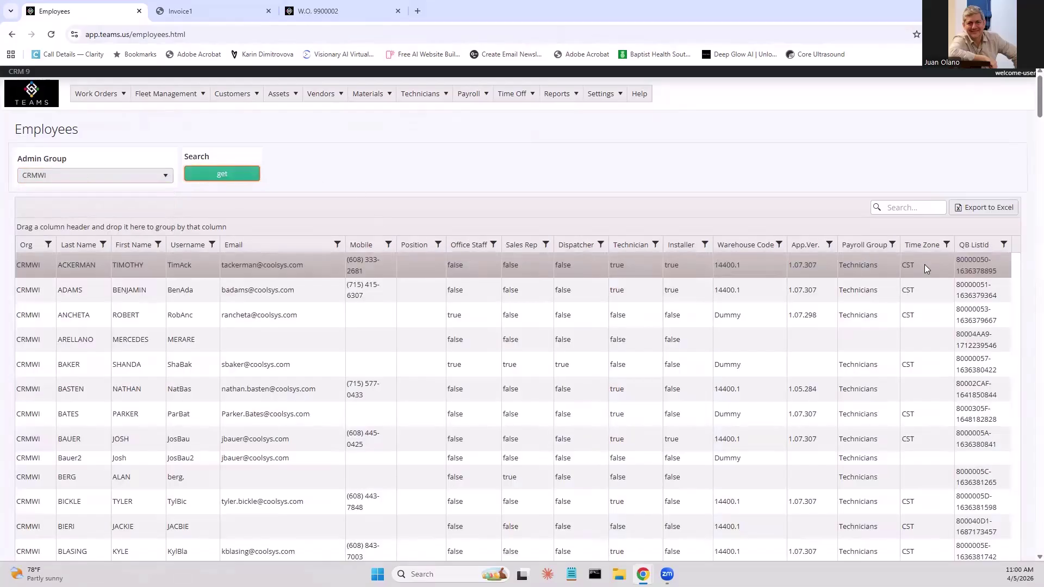
Step: Open the first employee's record and review the dispatcher choices, available permissions and assigned forms
left_click(161, 271)
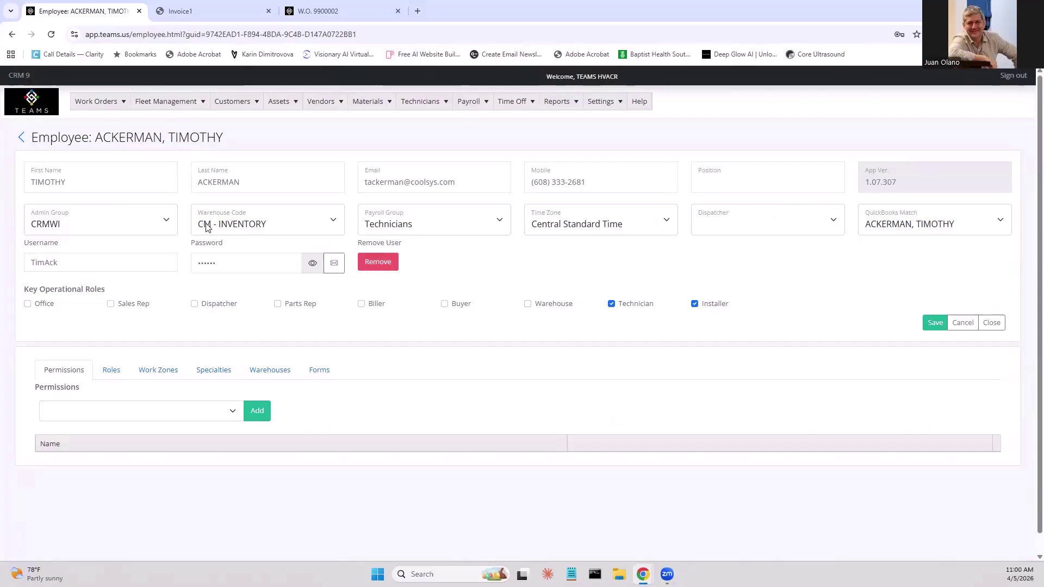
left_click(722, 224)
left_click(730, 223)
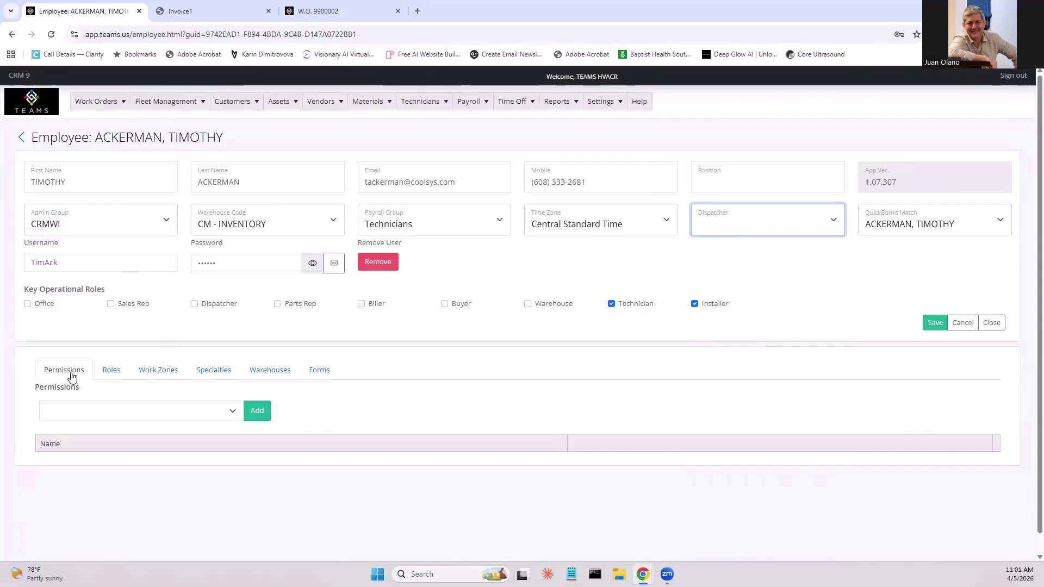
left_click(90, 412)
left_click(325, 376)
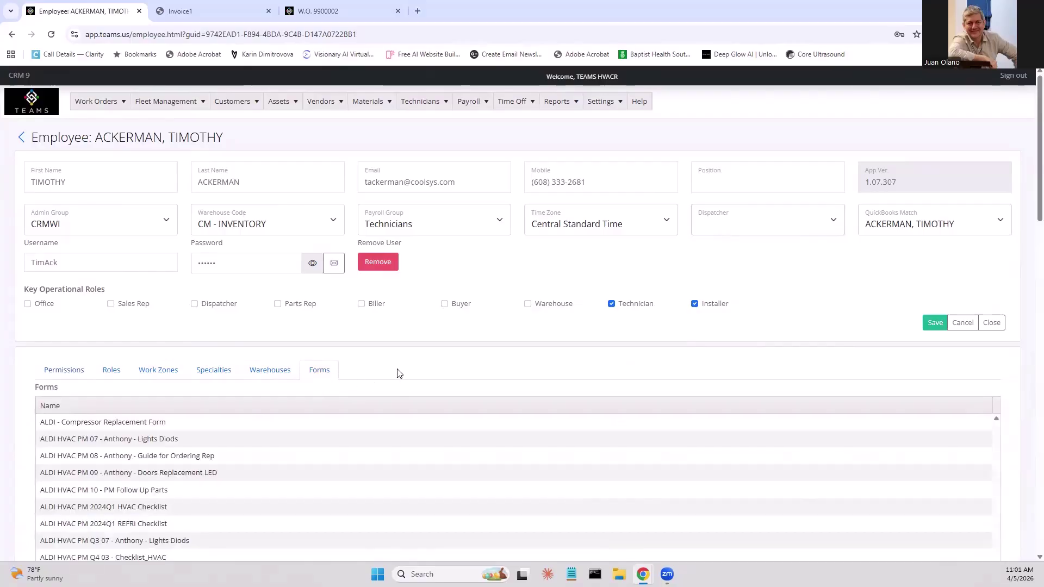
Step: Open the payroll Time Cards page and review its filters and time card columns
left_click(470, 101)
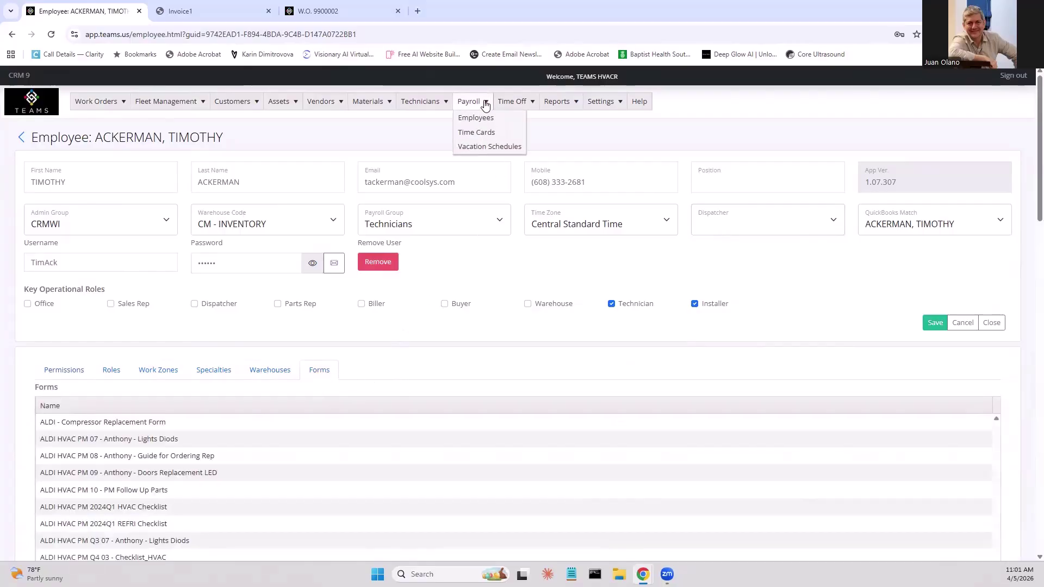
left_click(481, 134)
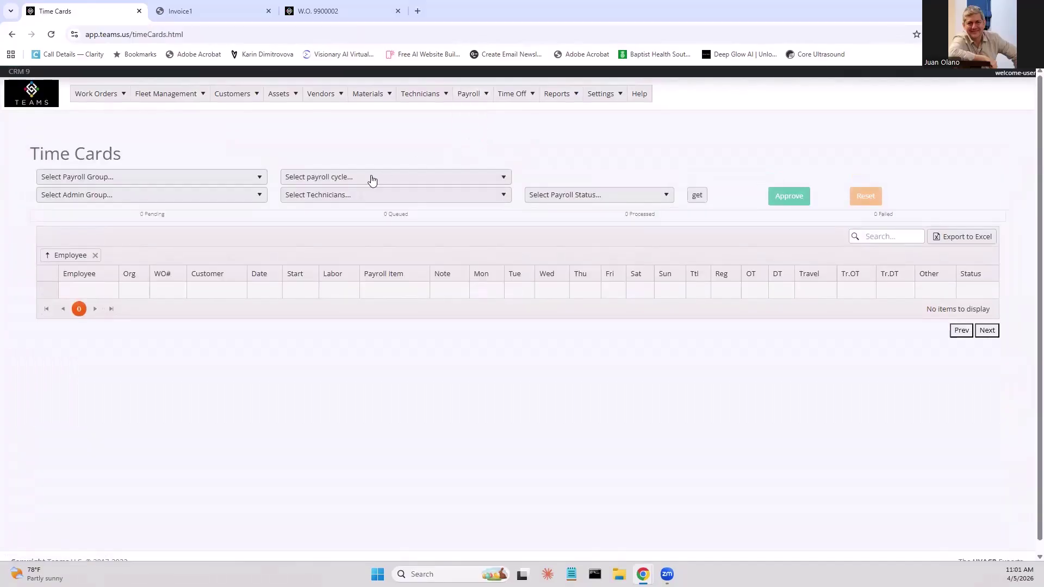
left_click(478, 93)
left_click(481, 125)
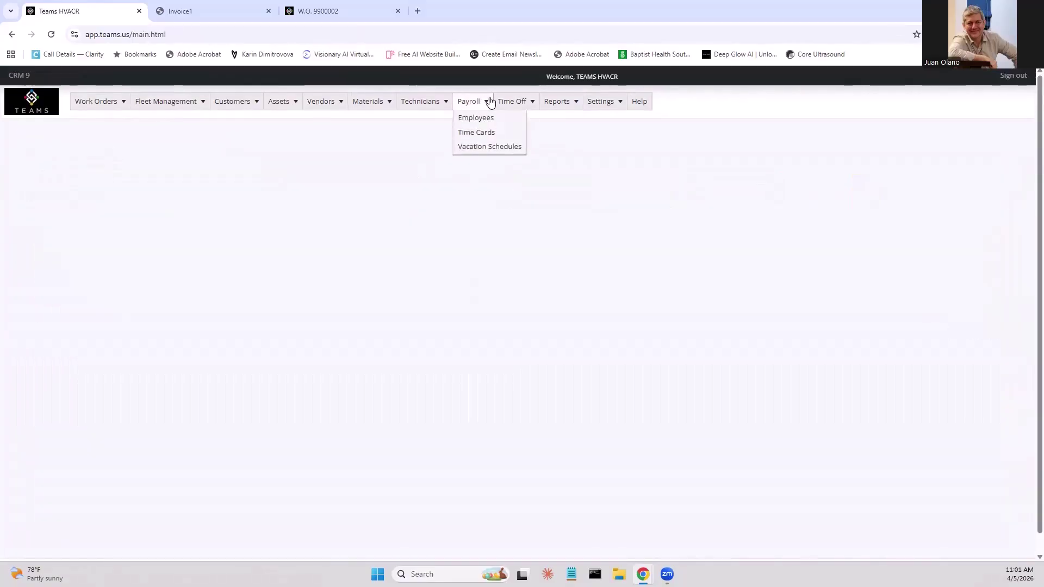
Step: Review the Time Off Request form and the list of time off requests under Approvals
mouse_move(507, 103)
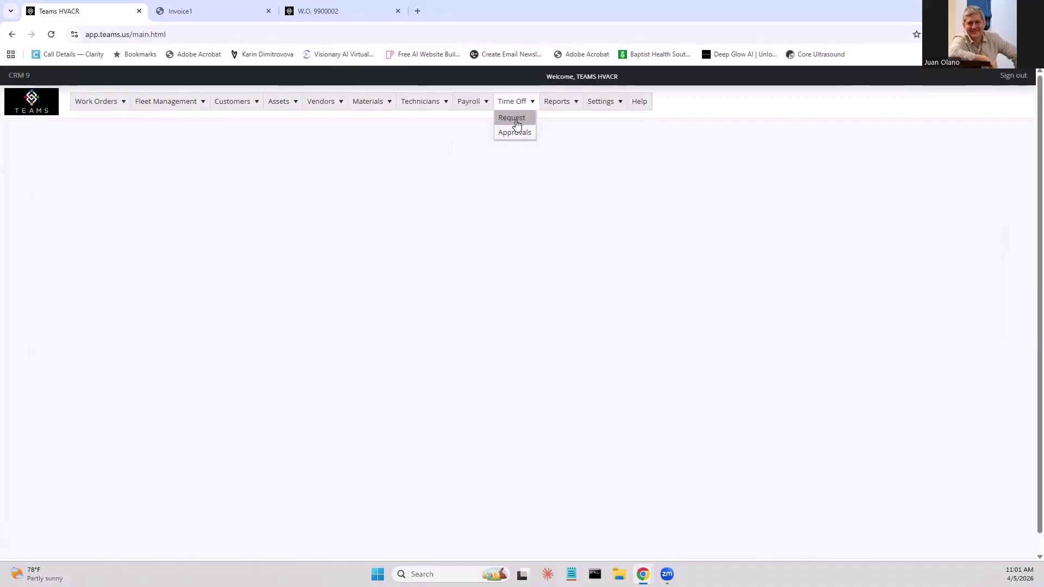
left_click(515, 119)
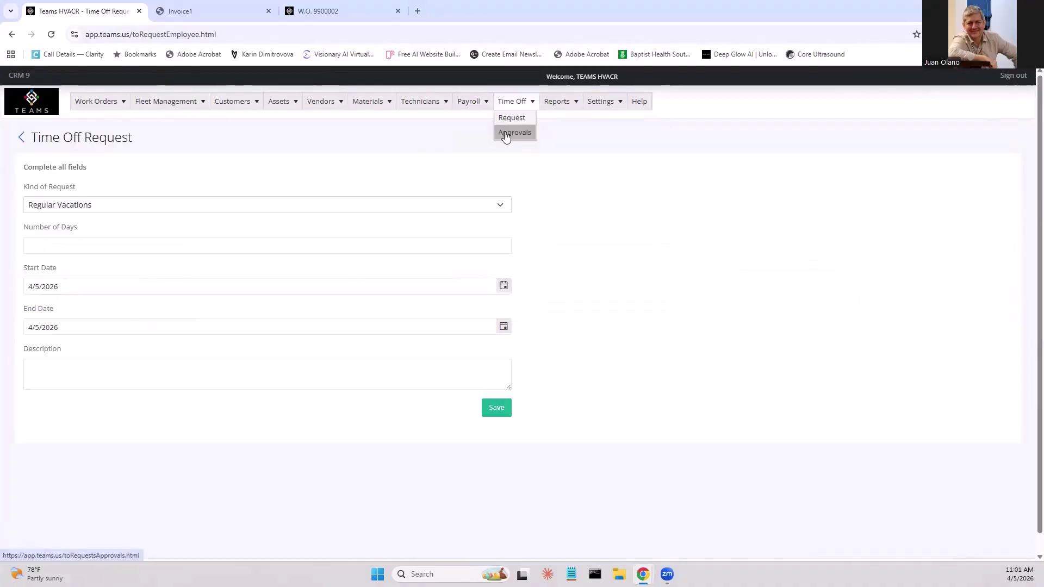
left_click(506, 134)
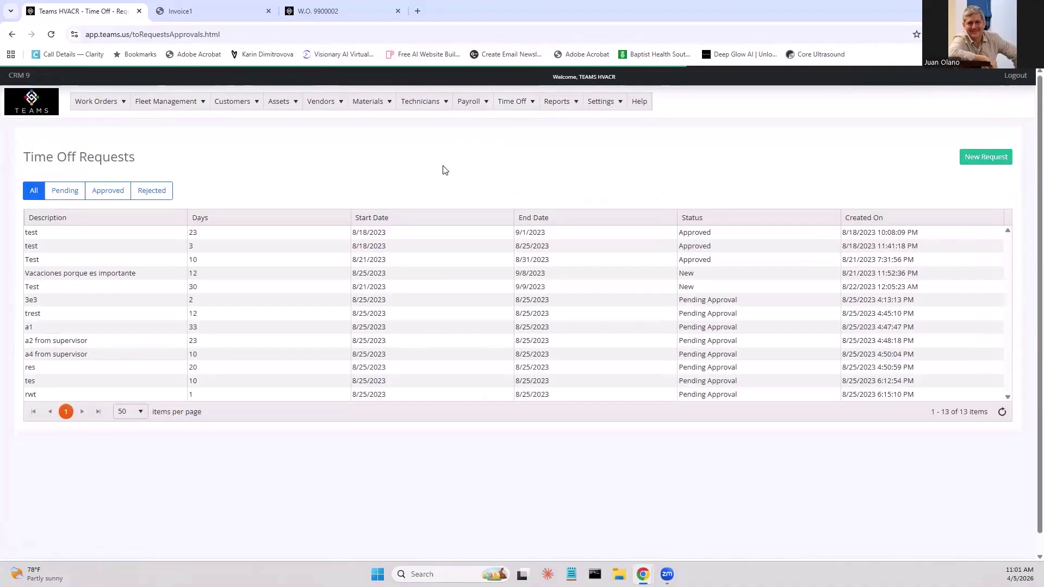
left_click(330, 232)
Step: Review the categories available under Settings, including the General Settings options
left_click(604, 98)
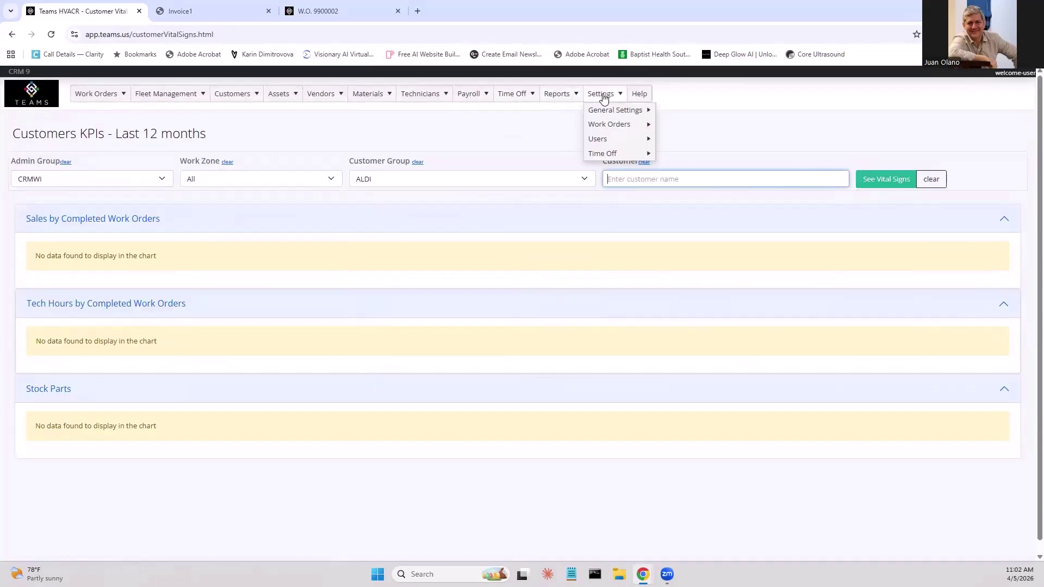
mouse_move(611, 113)
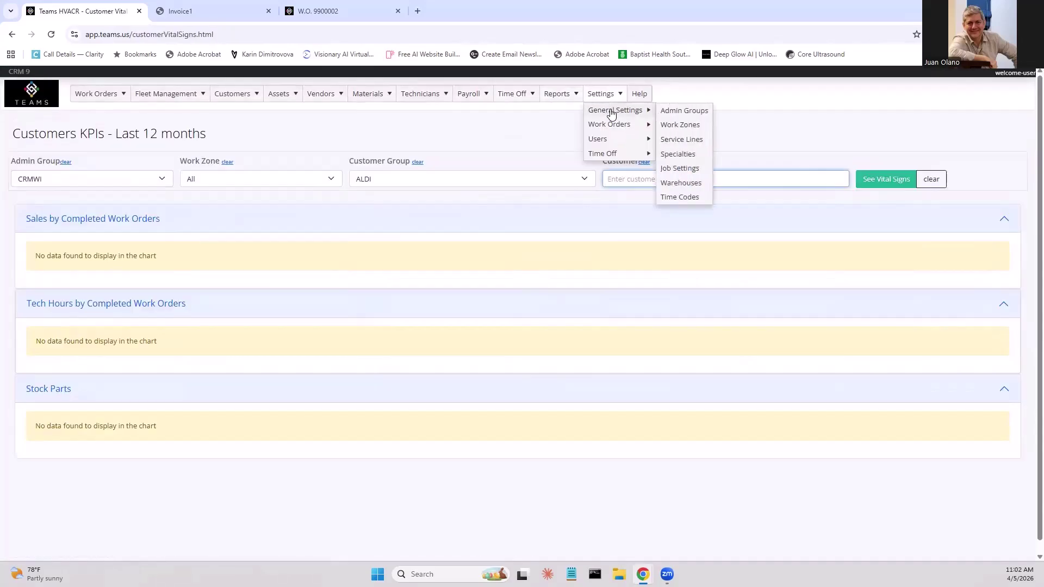